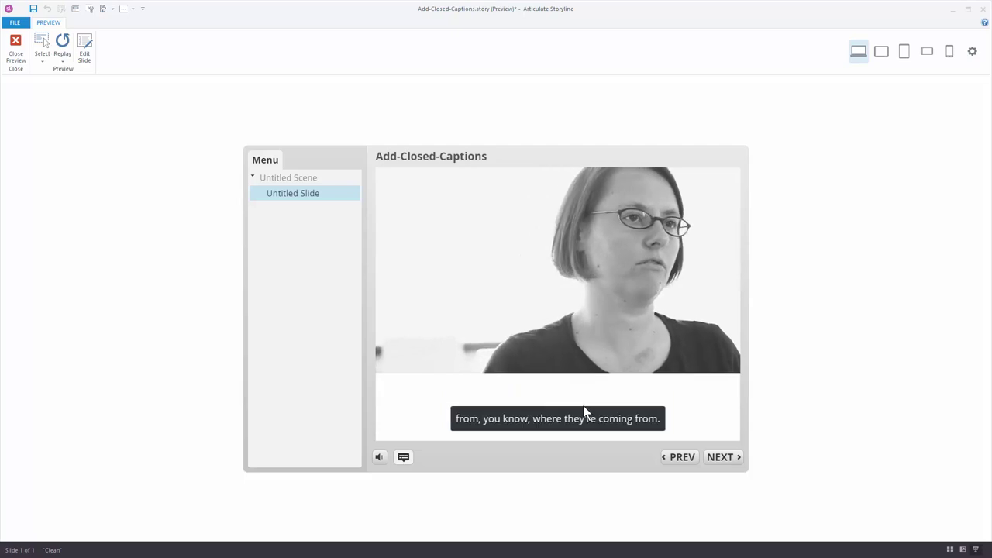
# Toggle the closed captions off in the running slide preview and close the preview.
pyautogui.click(403, 458)
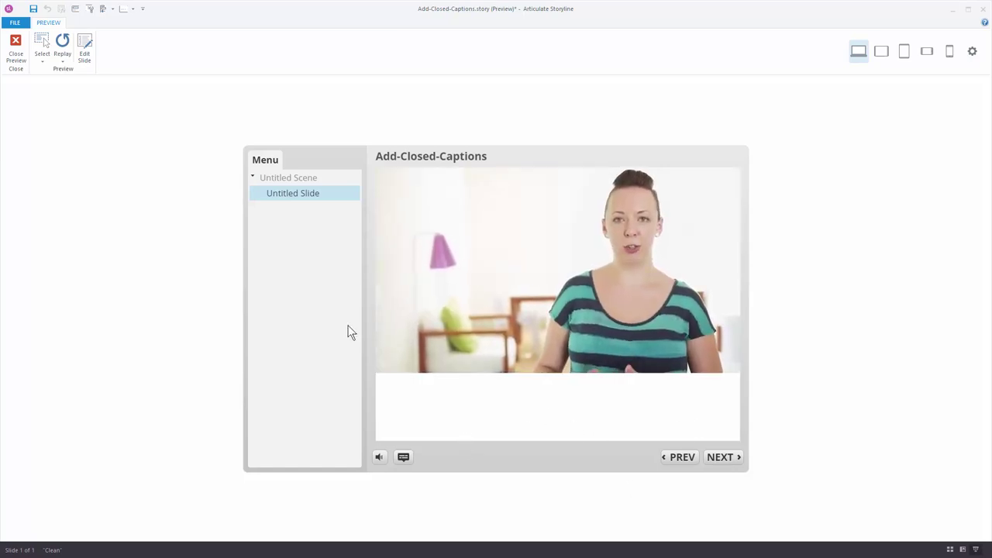
pyautogui.click(16, 53)
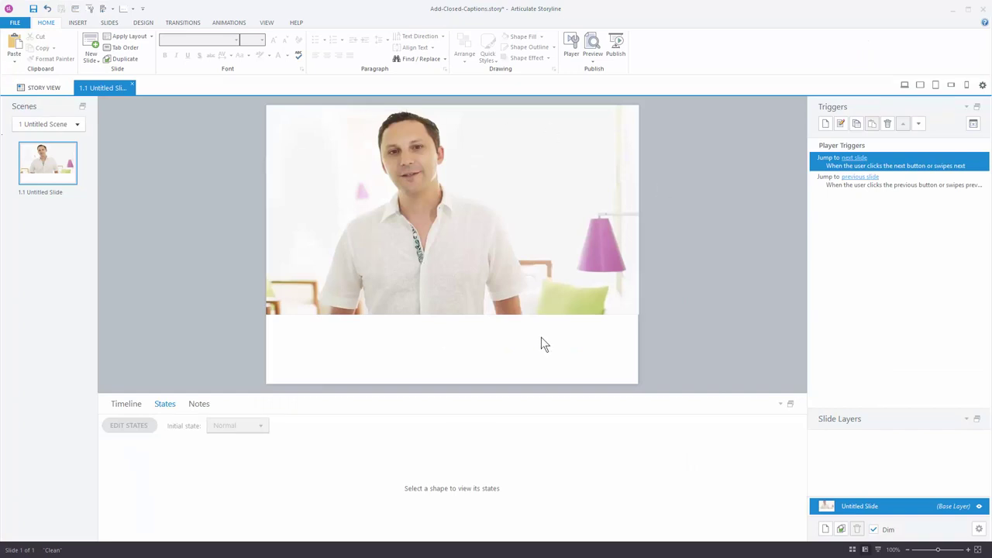
# Configure the player to hide the title, the sidebar menu, the volume control and the captions control.
pyautogui.click(577, 45)
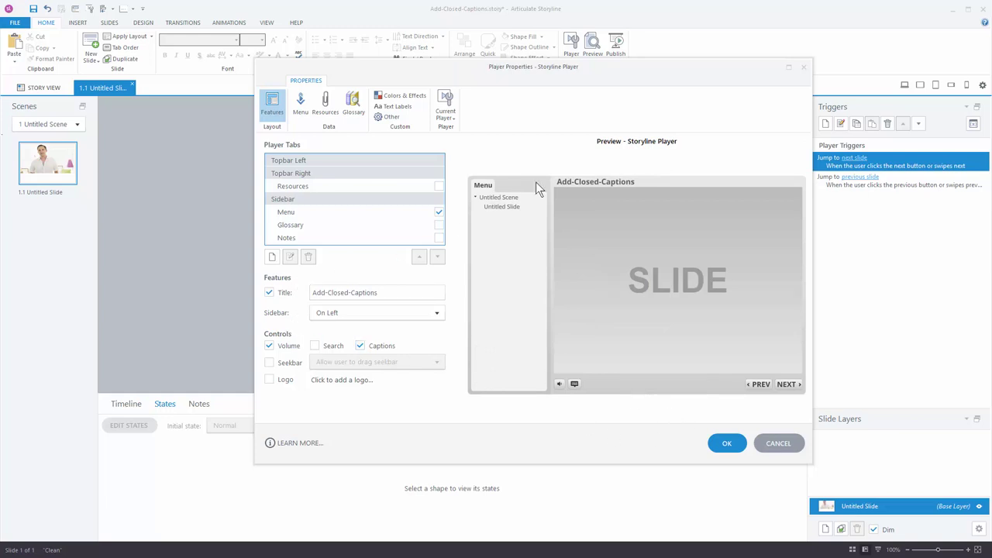
pyautogui.click(268, 293)
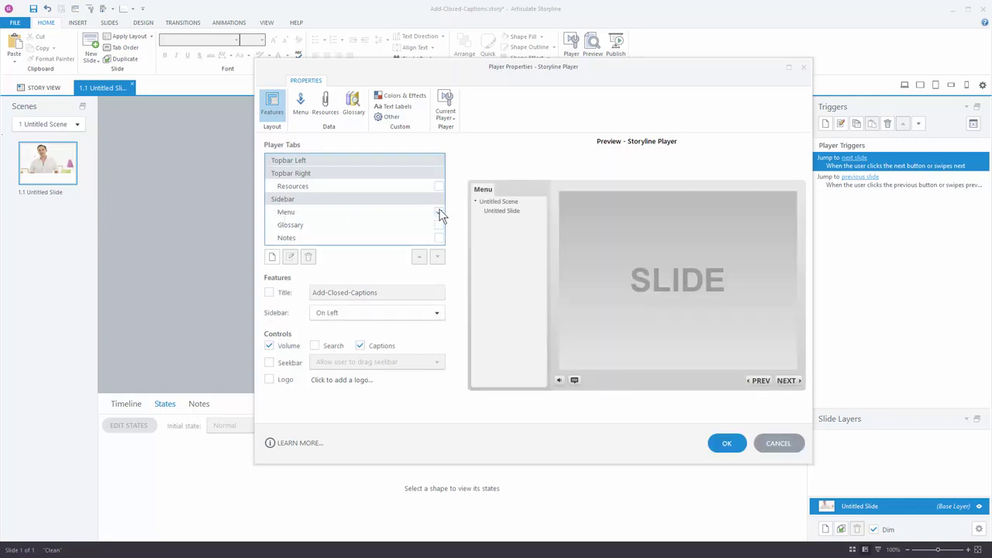
pyautogui.click(439, 212)
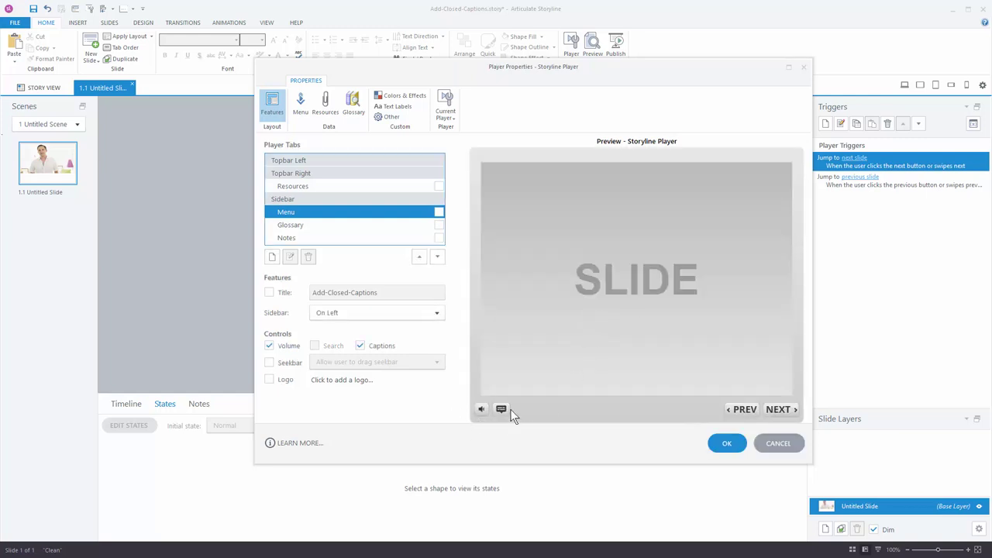
pyautogui.click(268, 345)
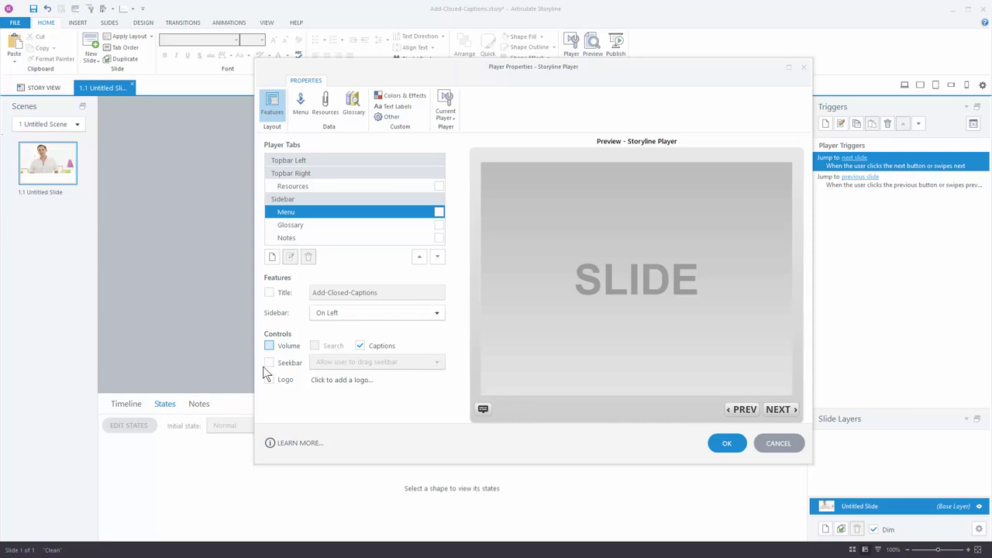
pyautogui.click(359, 345)
pyautogui.click(725, 444)
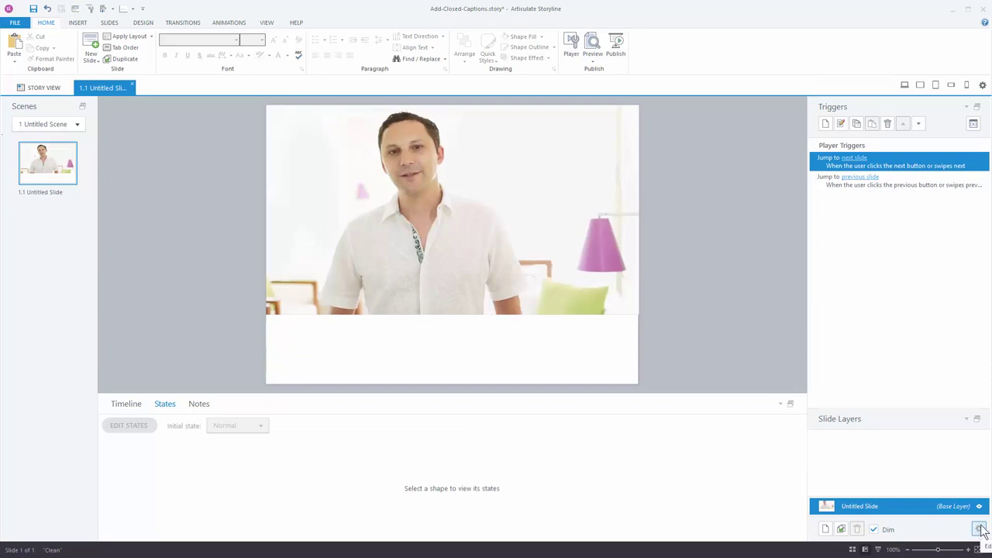
# Disable the Prev and Next navigation buttons in the base layer's slide properties, leaving the swipe gestures enabled.
pyautogui.doubleClick(902, 512)
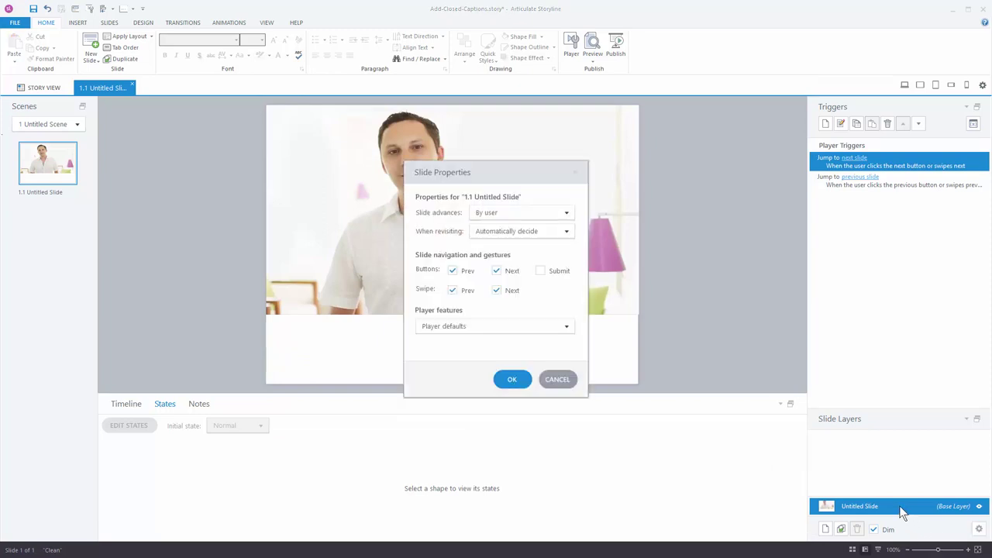
pyautogui.click(452, 270)
pyautogui.click(497, 272)
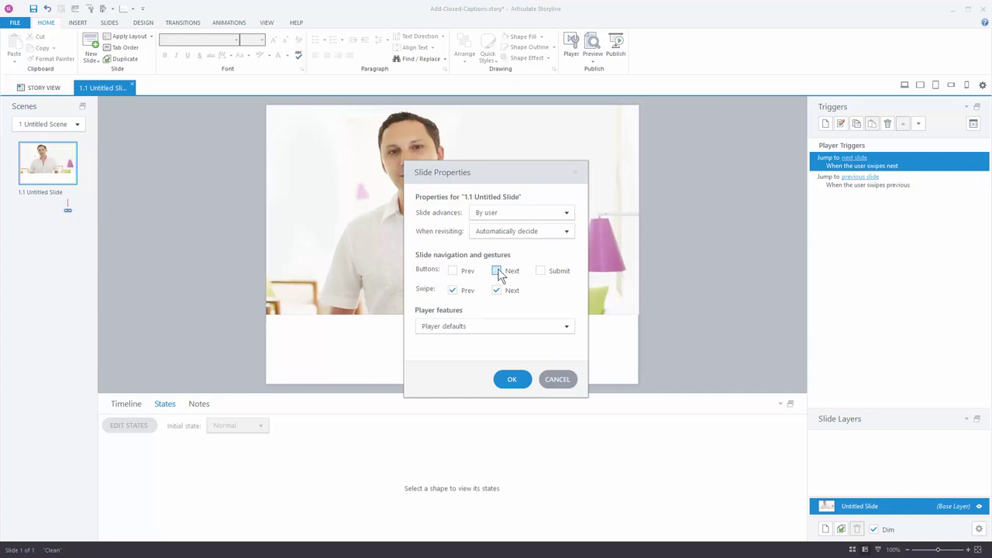
pyautogui.click(515, 380)
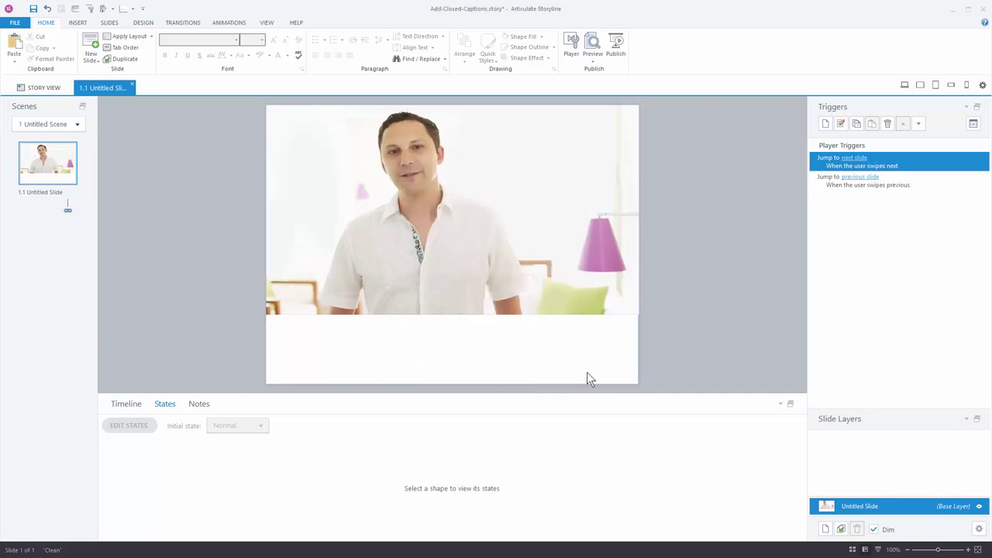
# Preview this slide to check the video without player controls, and close the preview.
pyautogui.click(593, 62)
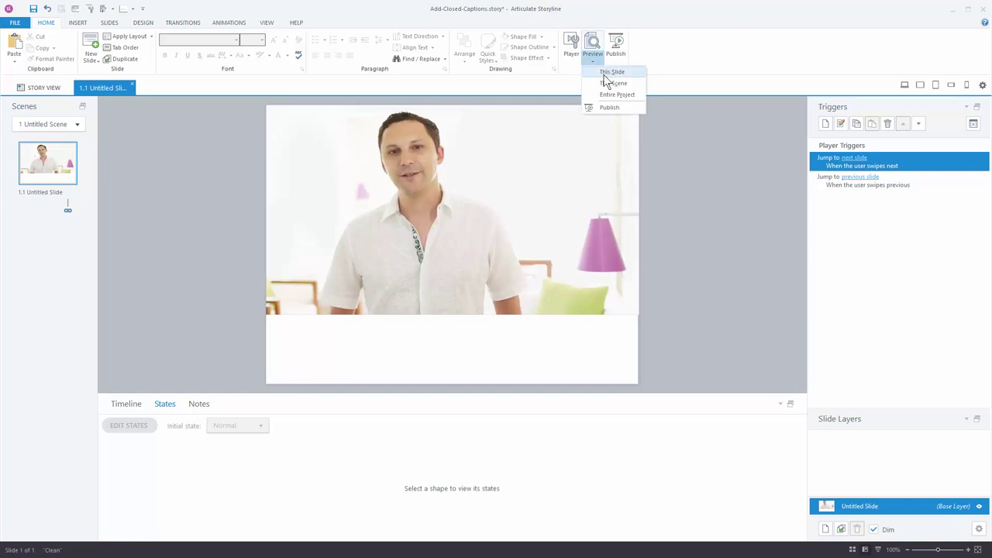
pyautogui.click(602, 73)
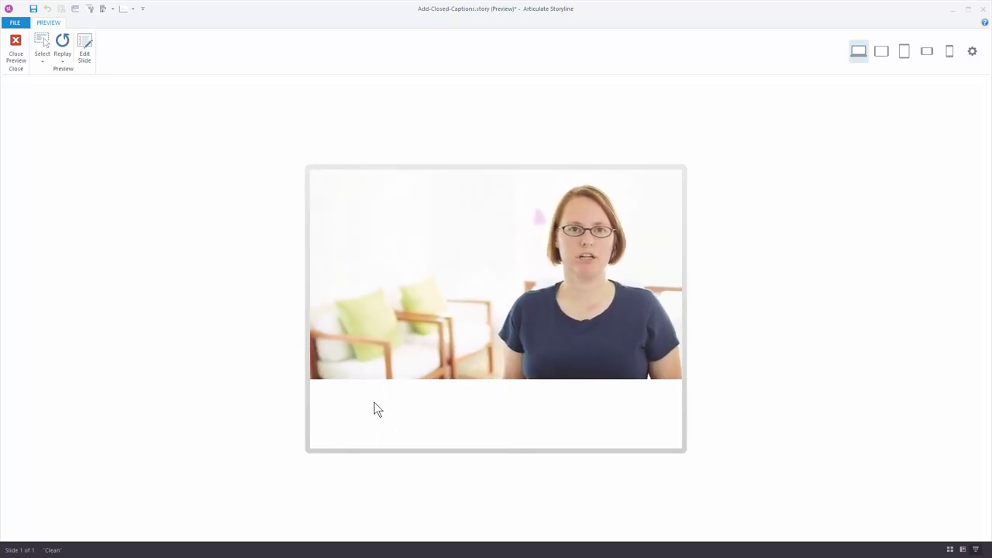
pyautogui.click(15, 46)
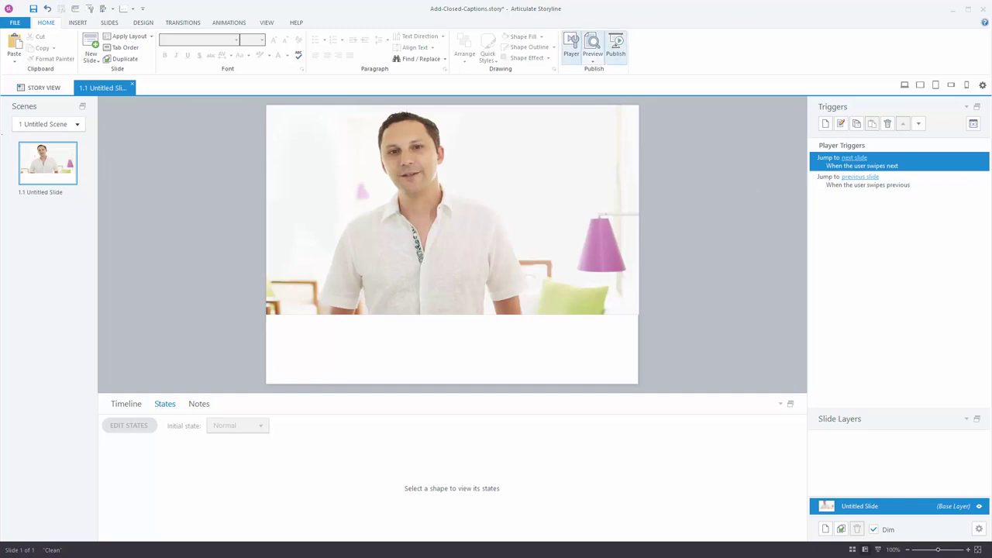
# Insert a rectangular button about 152 by 40 px in the white area below the video.
pyautogui.click(77, 23)
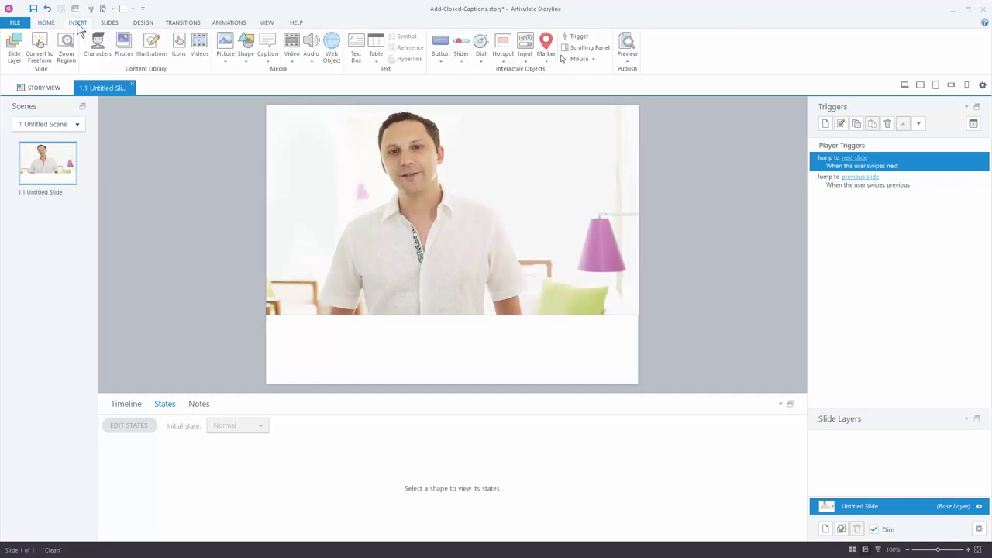
pyautogui.click(440, 47)
pyautogui.click(473, 90)
pyautogui.click(287, 341)
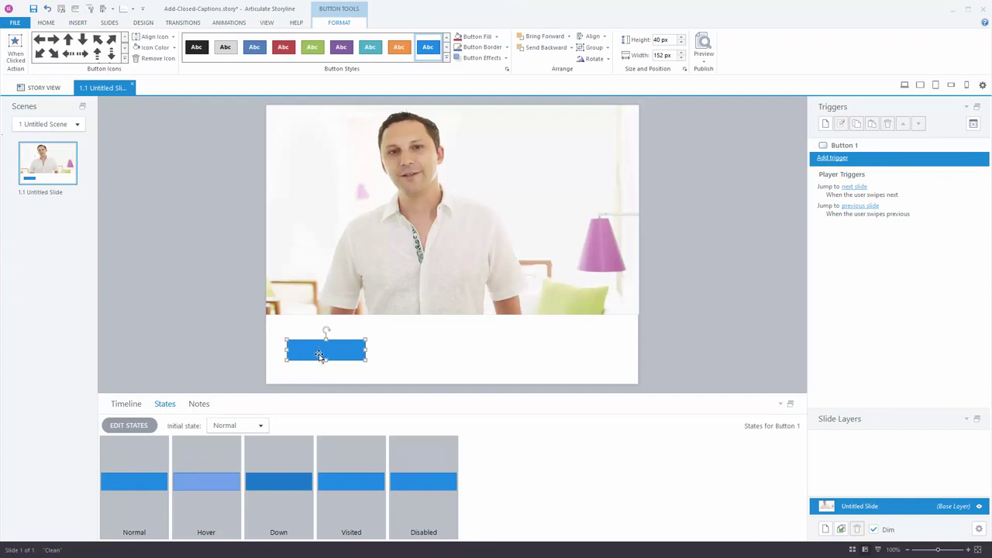
# Add a trigger to the button that adjusts the Player.DisplayCaptions variable with the = NOT Assignment operator when the user clicks.
pyautogui.click(829, 159)
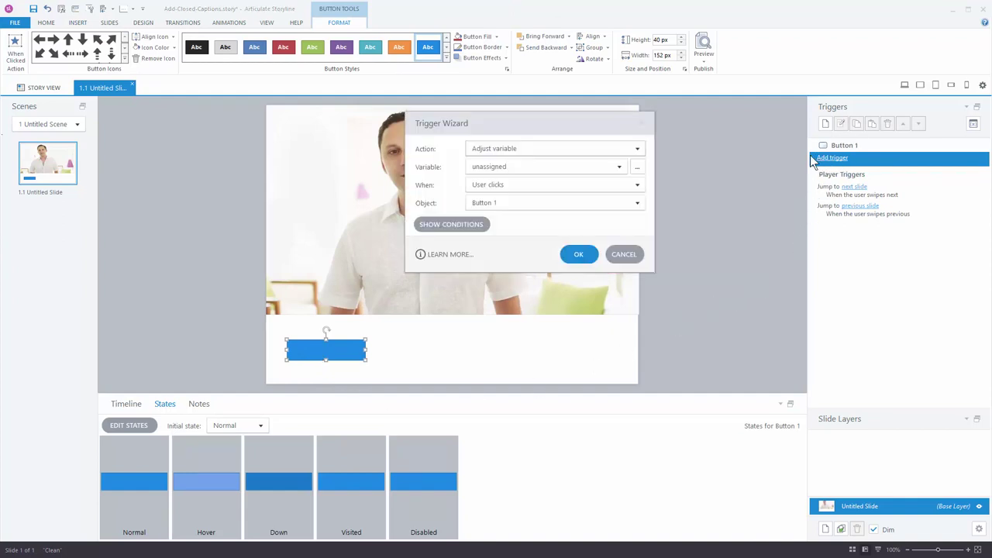
pyautogui.click(500, 166)
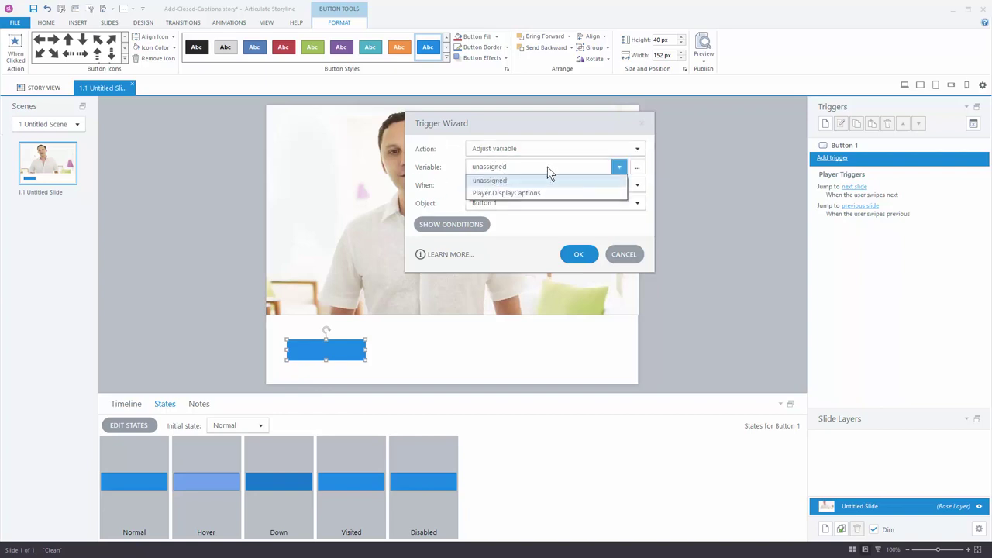
pyautogui.click(511, 194)
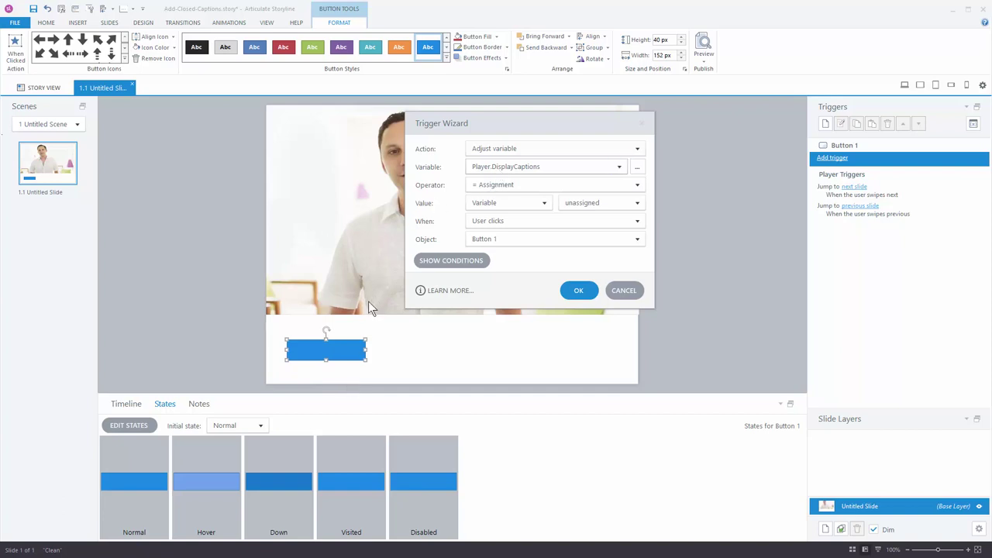
pyautogui.click(503, 188)
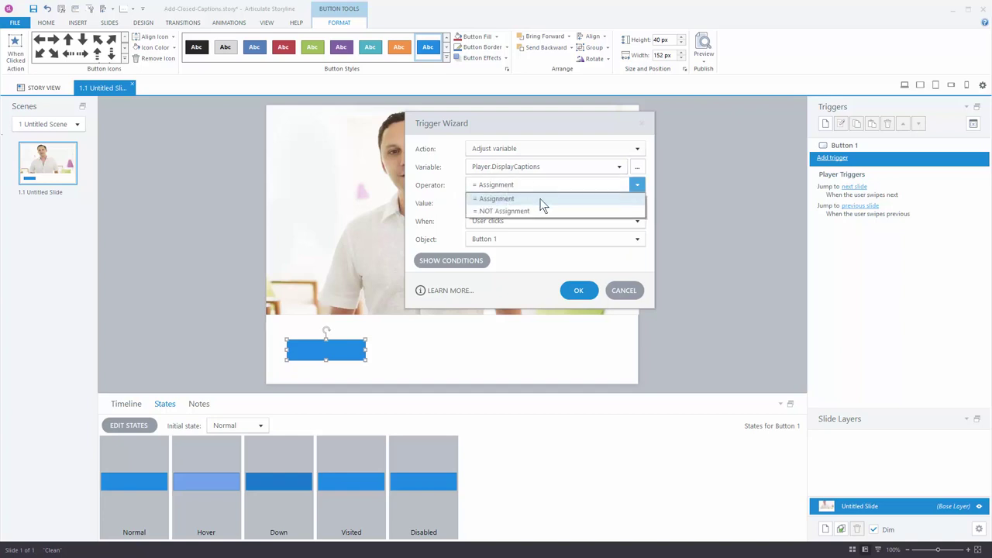
pyautogui.click(489, 214)
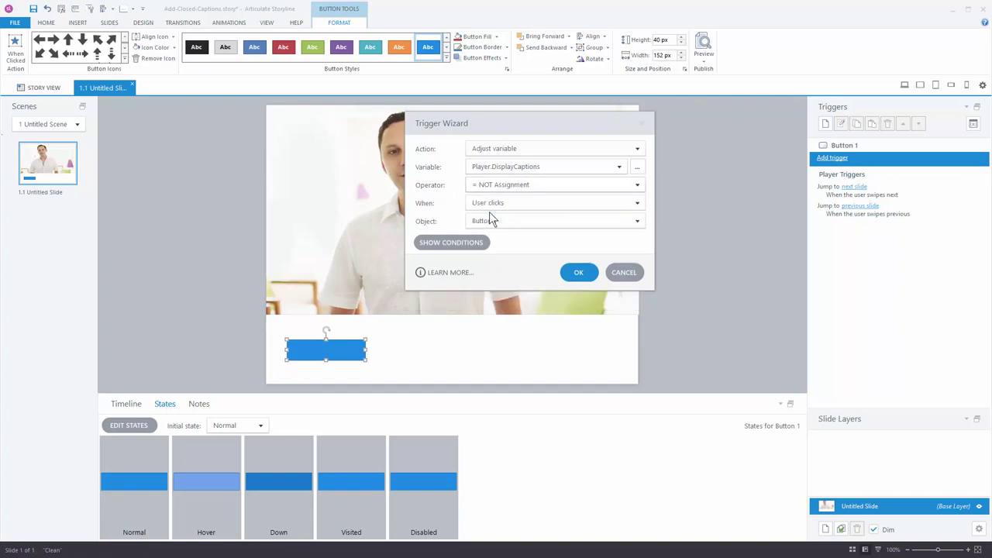
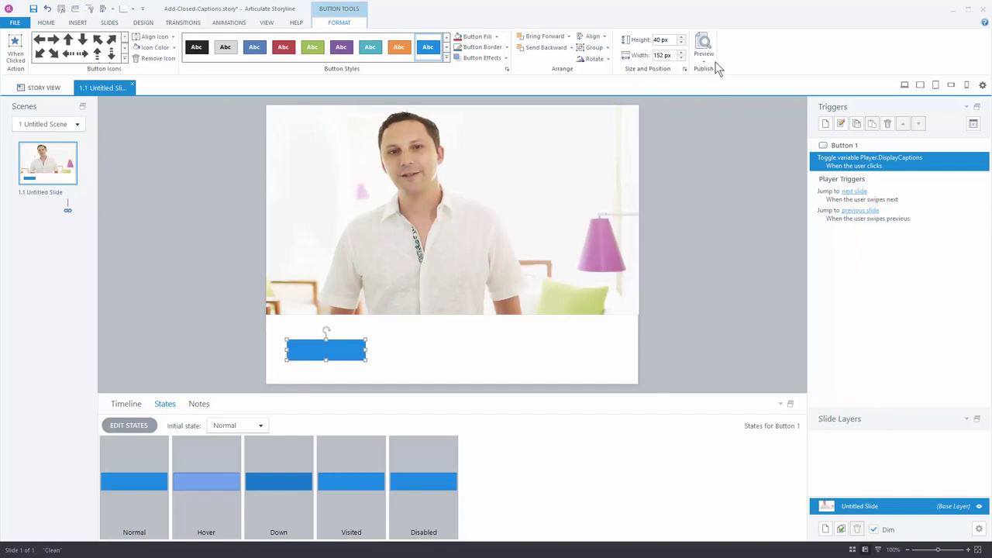
# Preview the scene, test the new button by toggling the captions with it, and close the preview.
pyautogui.click(704, 63)
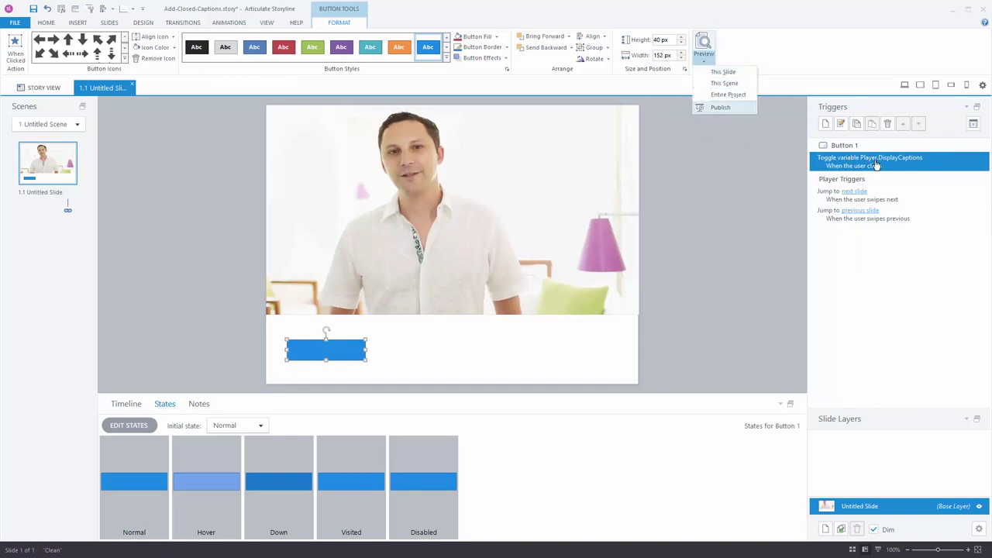
pyautogui.click(724, 83)
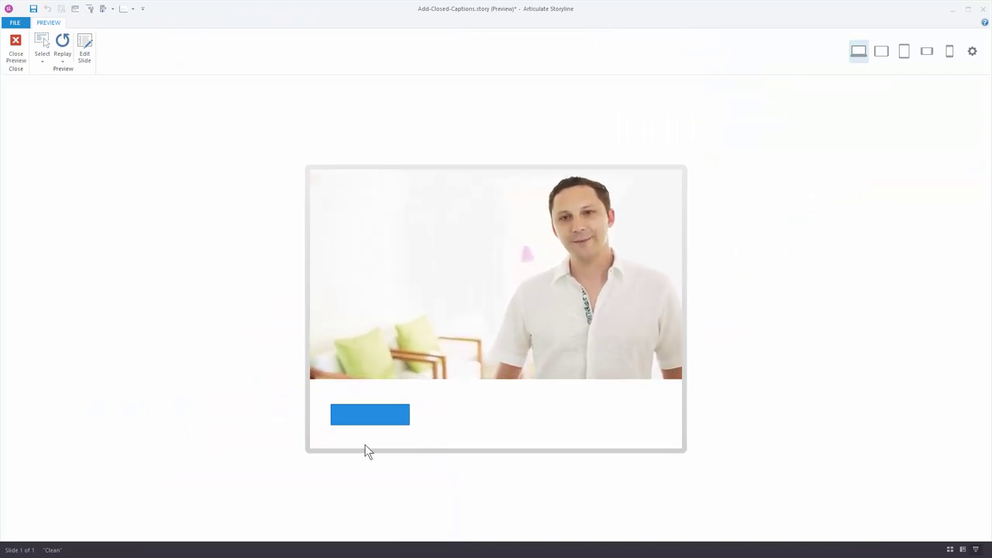
pyautogui.click(375, 418)
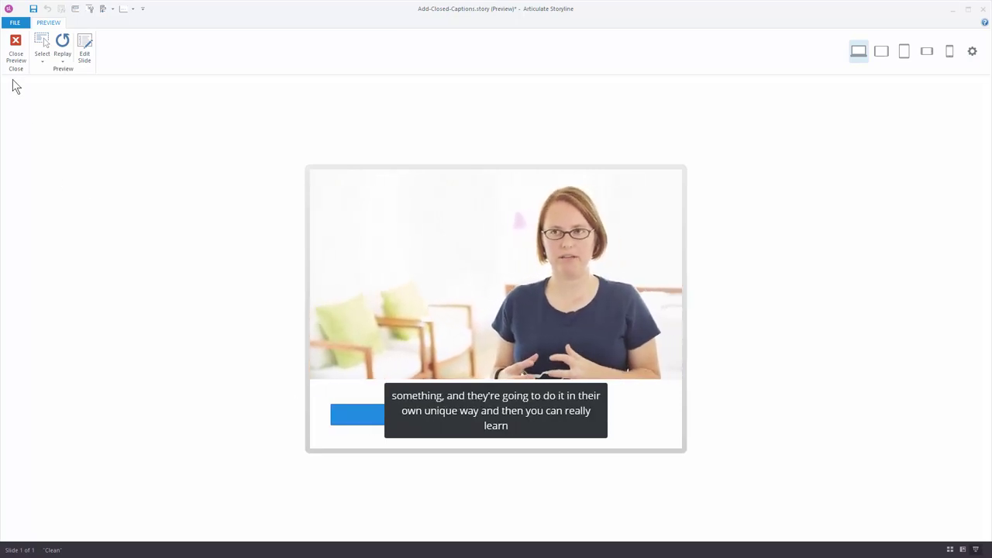
pyautogui.click(16, 48)
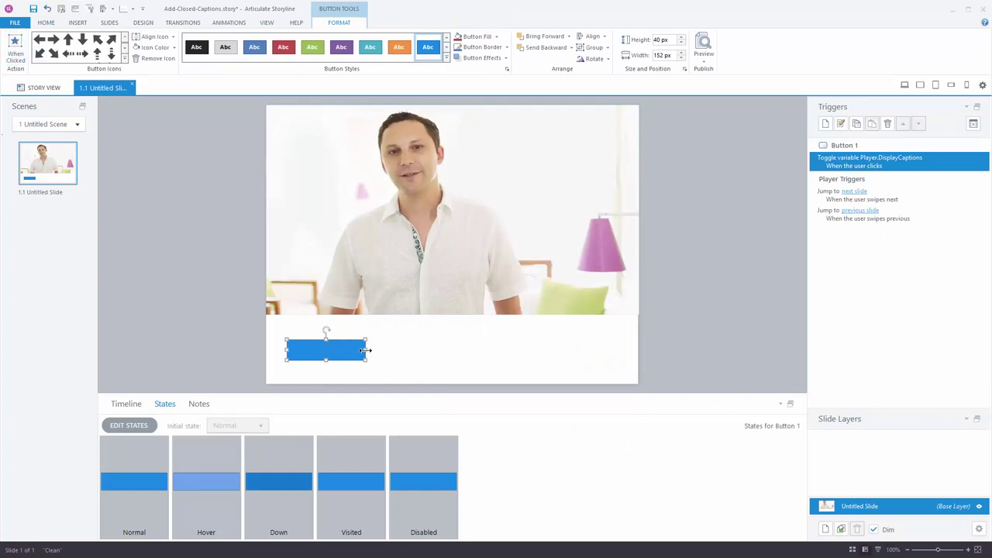
# Narrow the button to about 64 px wide and give it a built-in Selected state in the orange button style.
pyautogui.moveTo(320, 352); pyautogui.dragTo(320, 352)
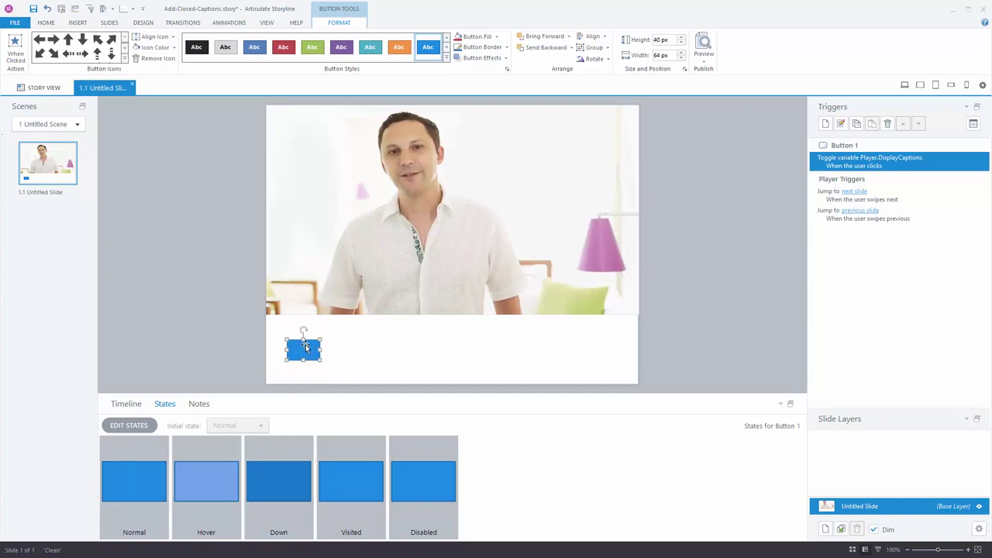
pyautogui.click(136, 422)
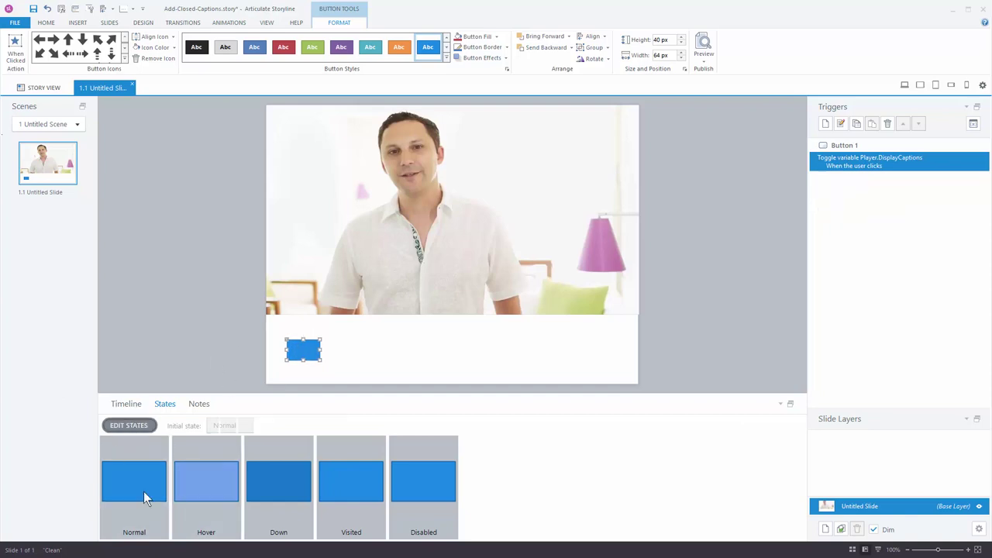
pyautogui.click(193, 426)
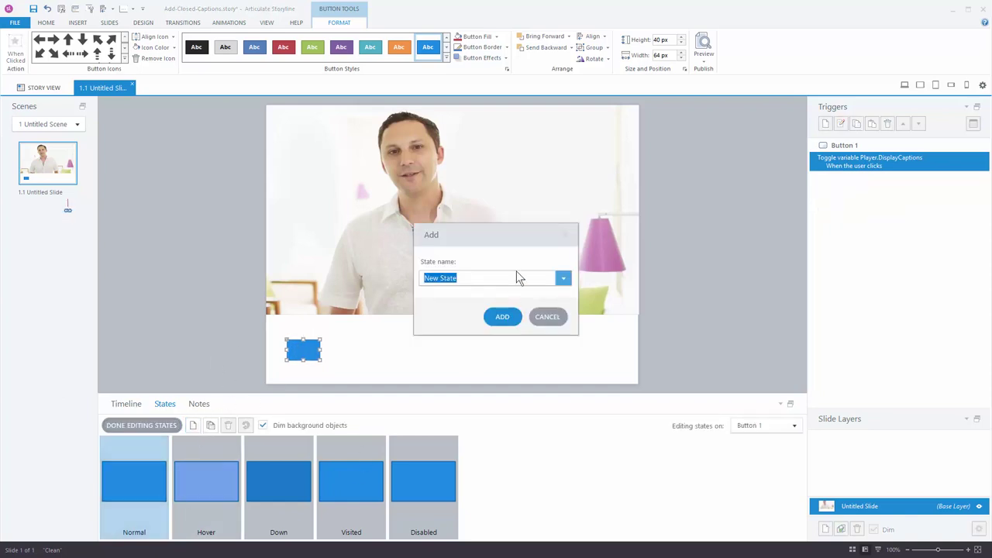
pyautogui.click(564, 281)
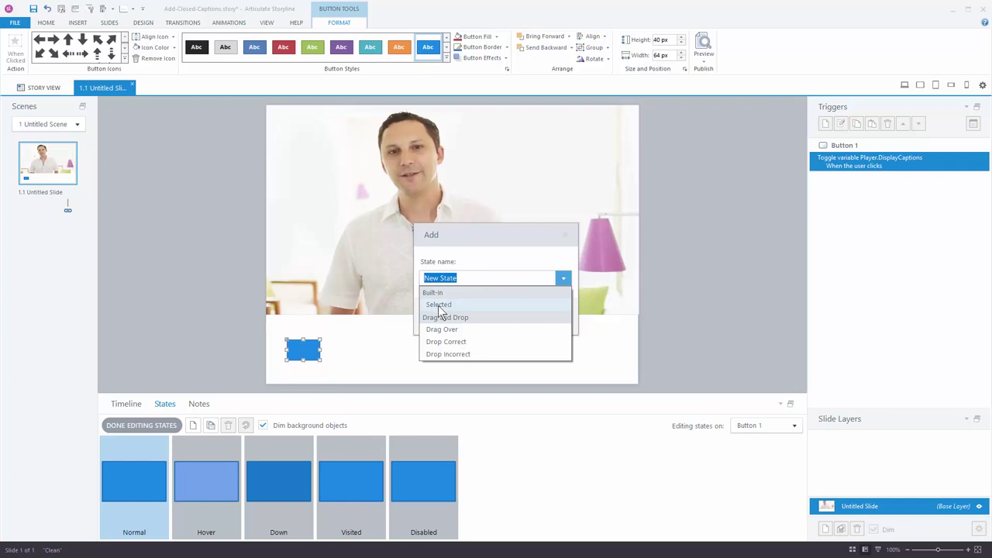
pyautogui.click(439, 304)
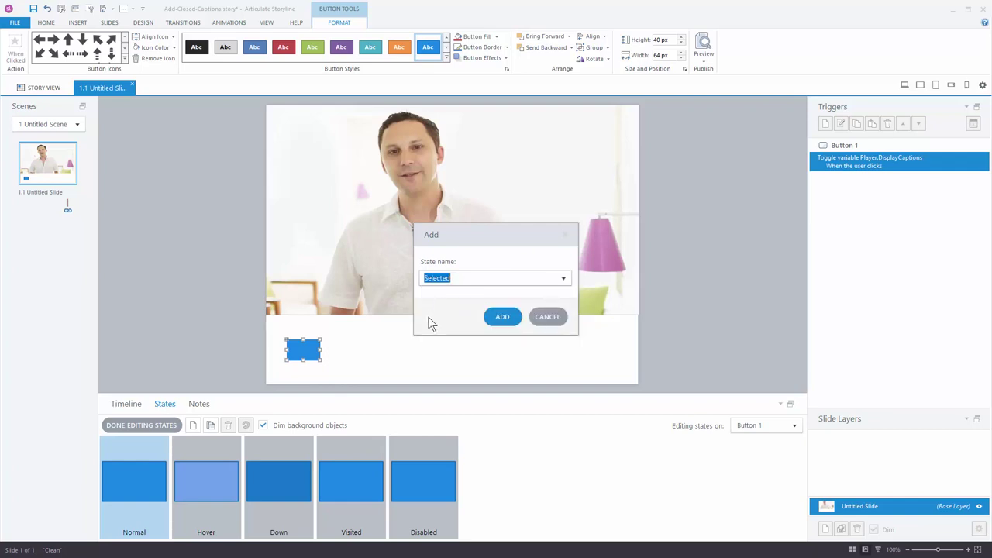
pyautogui.click(503, 319)
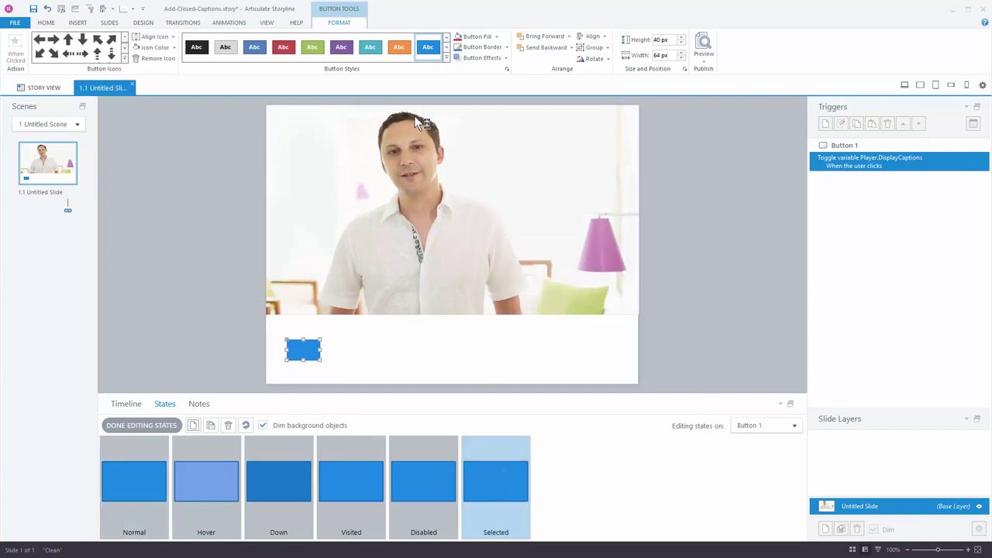
pyautogui.click(398, 48)
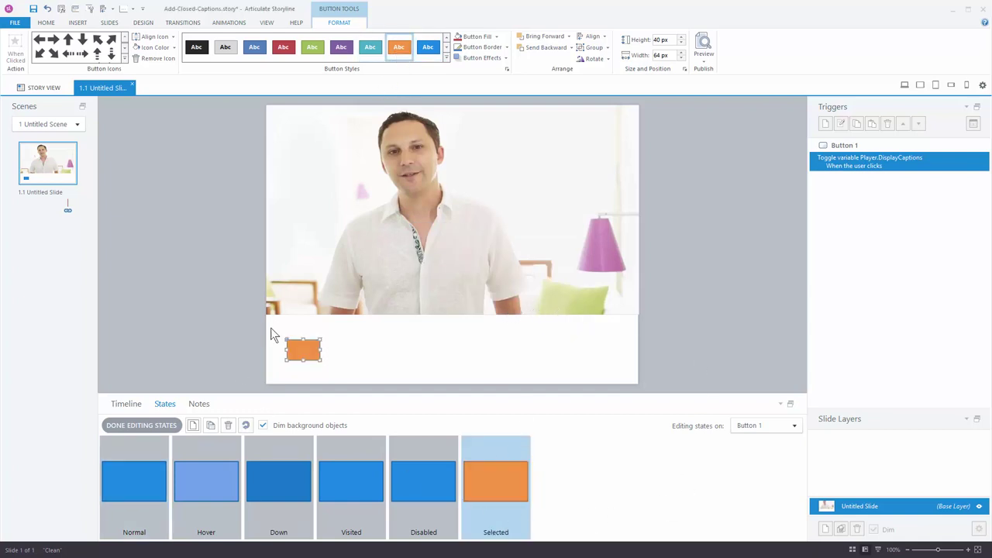
pyautogui.click(146, 426)
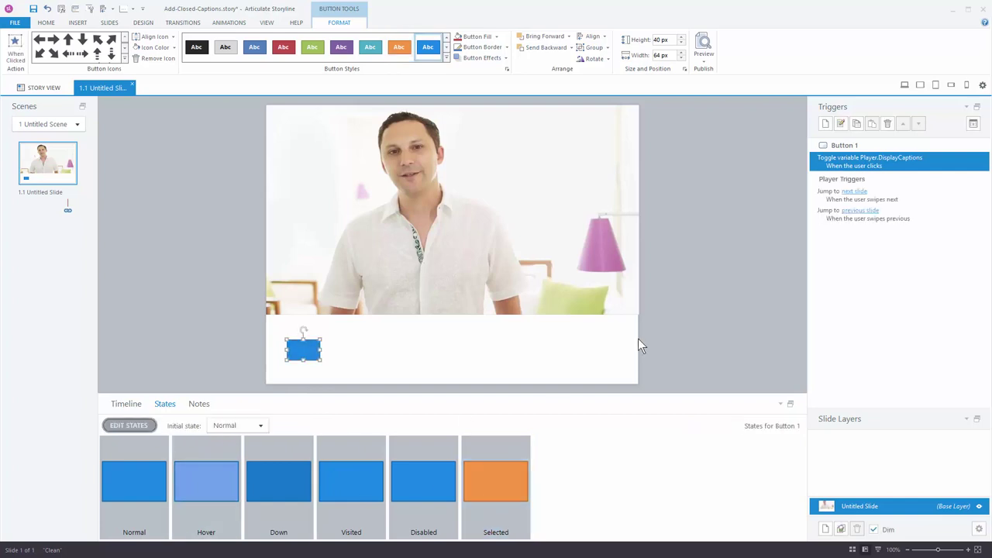
# Preview the slide, toggle the captions on and off repeatedly with the button to check its Selected state, and close the preview.
pyautogui.click(703, 61)
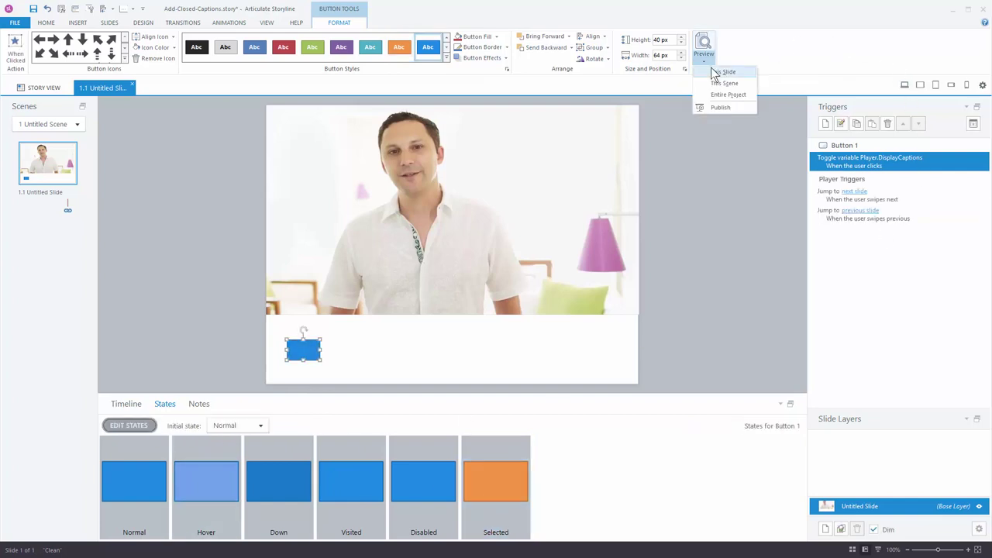
pyautogui.click(711, 72)
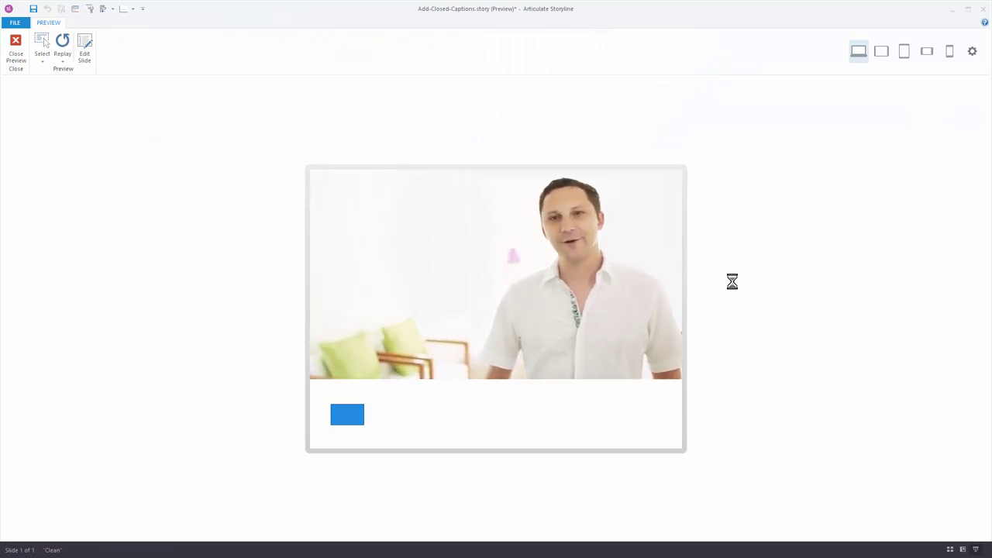
pyautogui.click(353, 419)
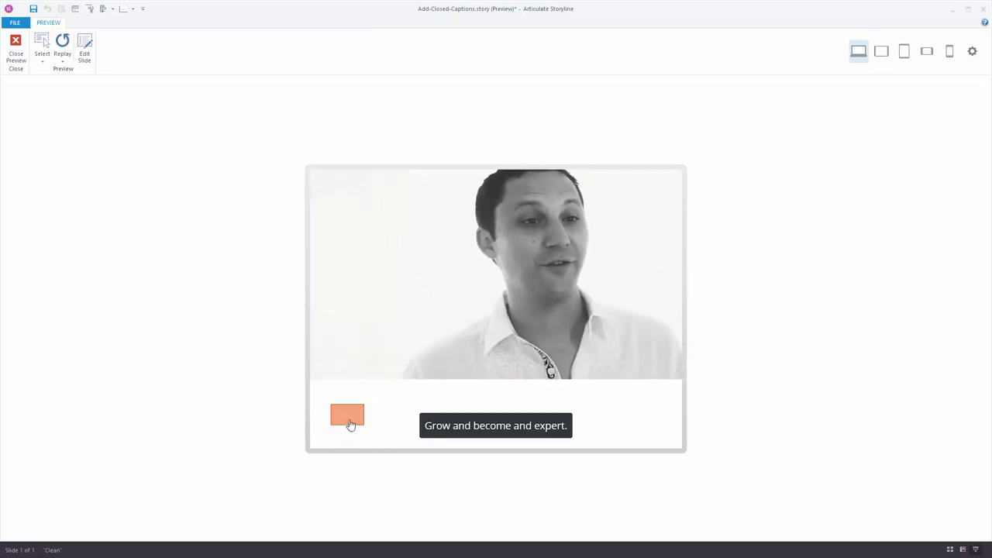
pyautogui.click(347, 419)
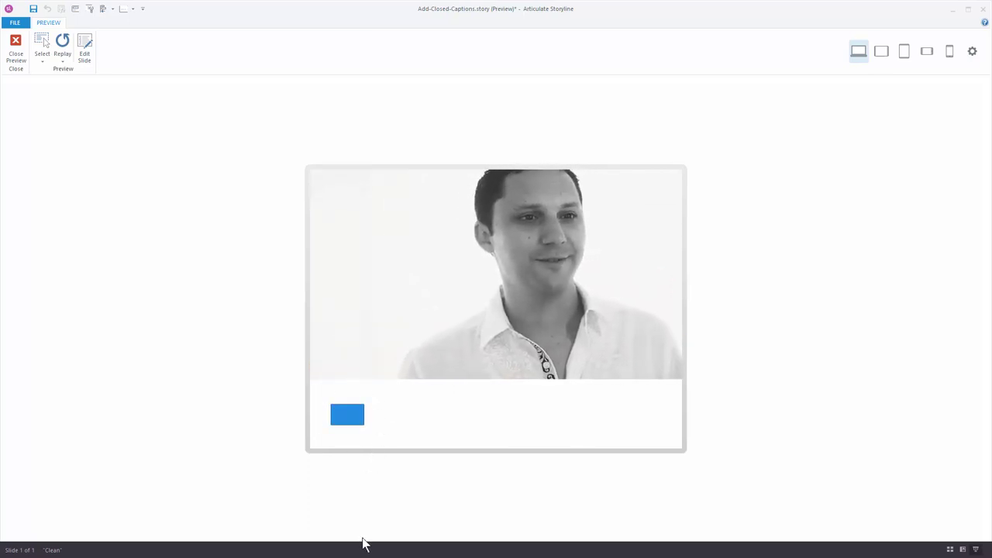
pyautogui.click(344, 422)
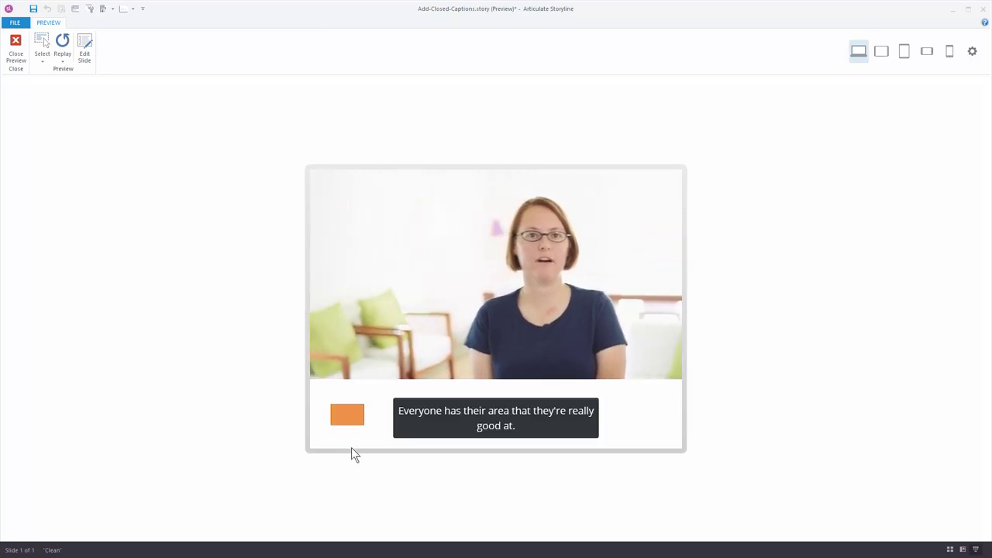
pyautogui.click(346, 422)
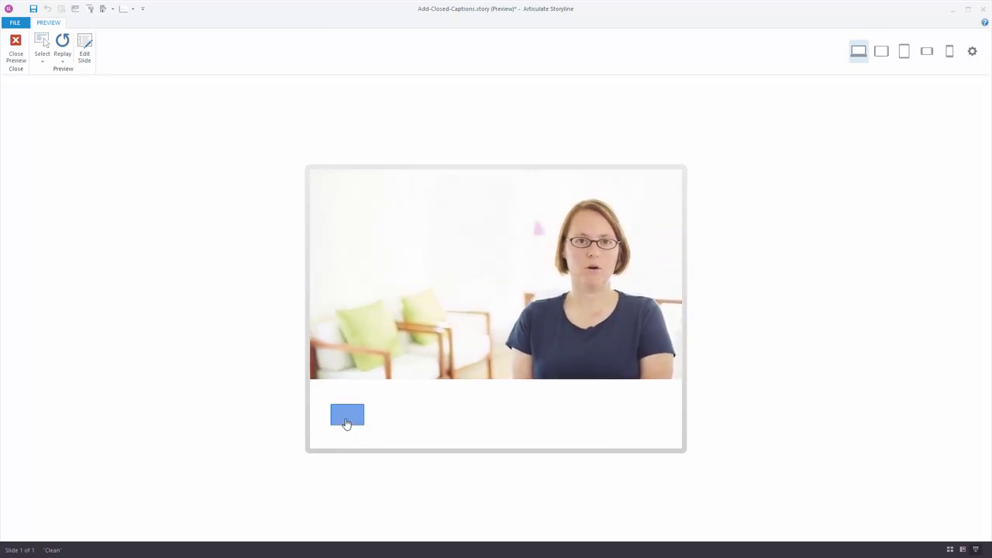
pyautogui.click(346, 423)
pyautogui.click(347, 422)
pyautogui.click(347, 423)
pyautogui.click(346, 423)
pyautogui.click(347, 422)
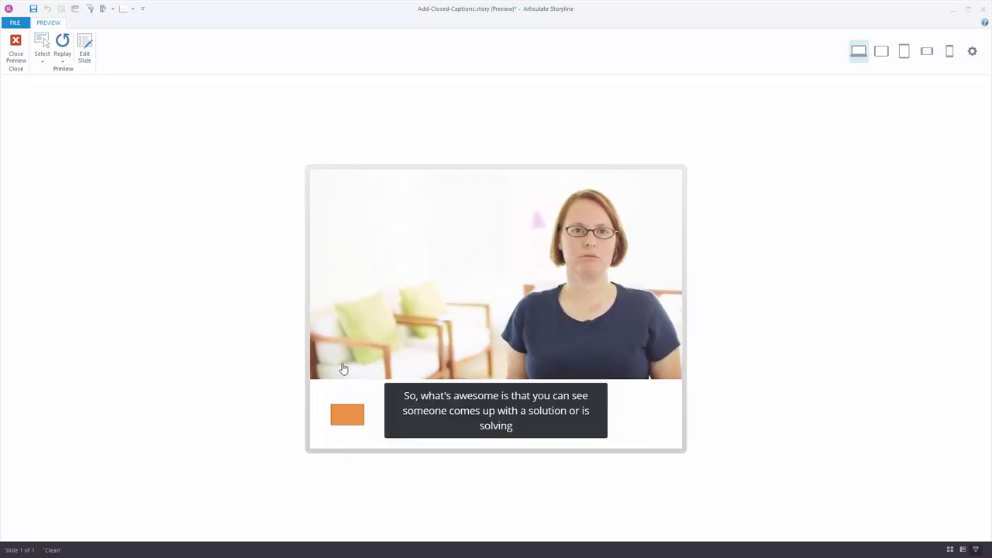
pyautogui.click(347, 415)
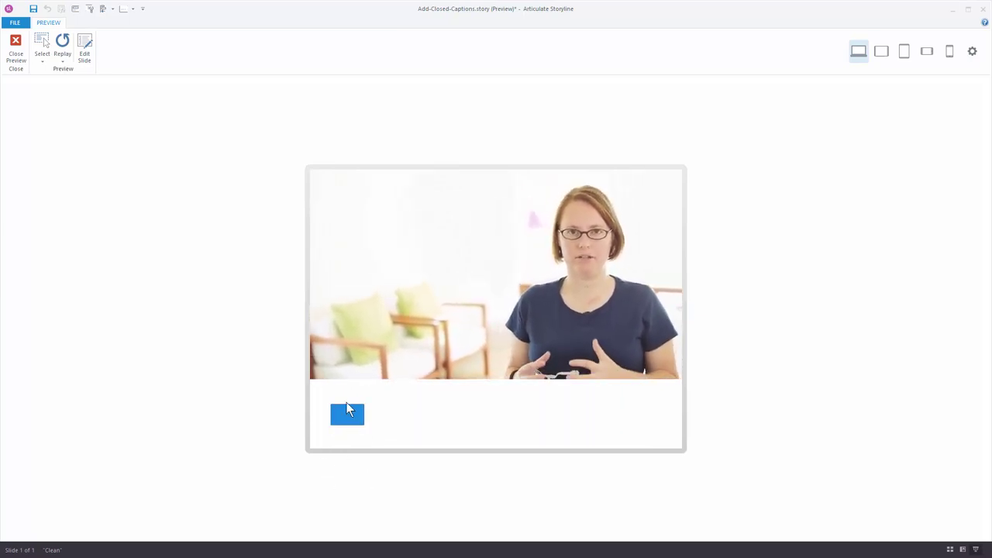
pyautogui.click(360, 424)
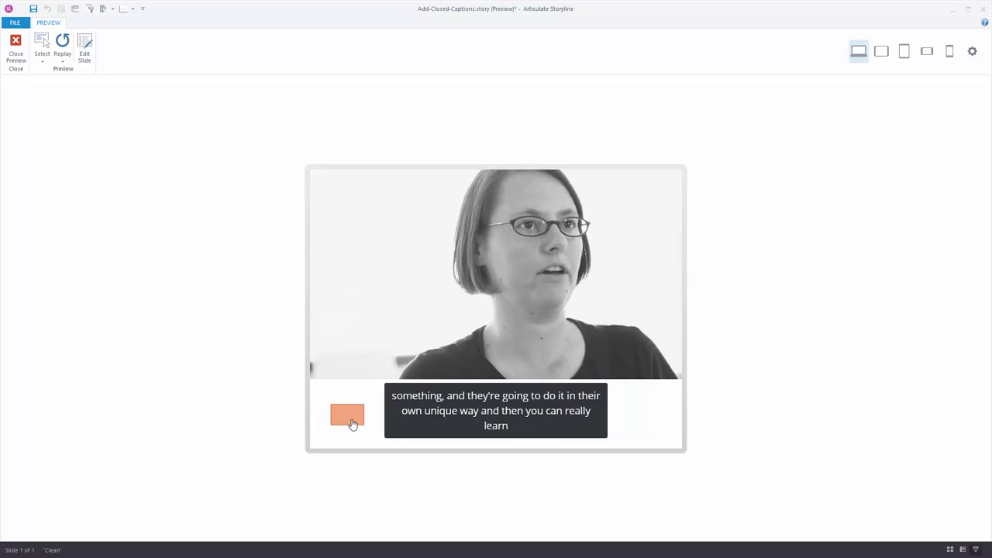
pyautogui.click(360, 424)
pyautogui.click(15, 50)
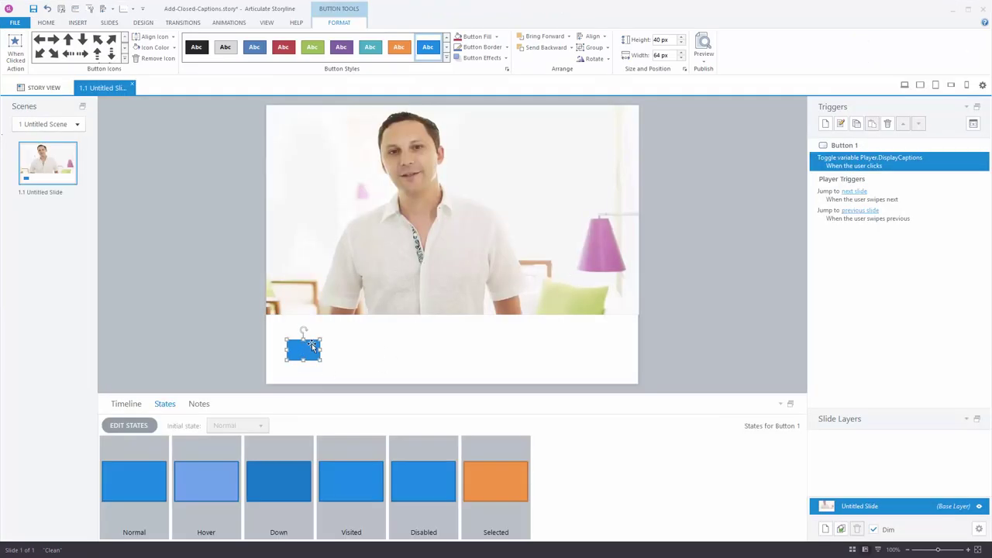
# Add the note icon with text lines from the Office group of button icons to the button.
pyautogui.click(124, 58)
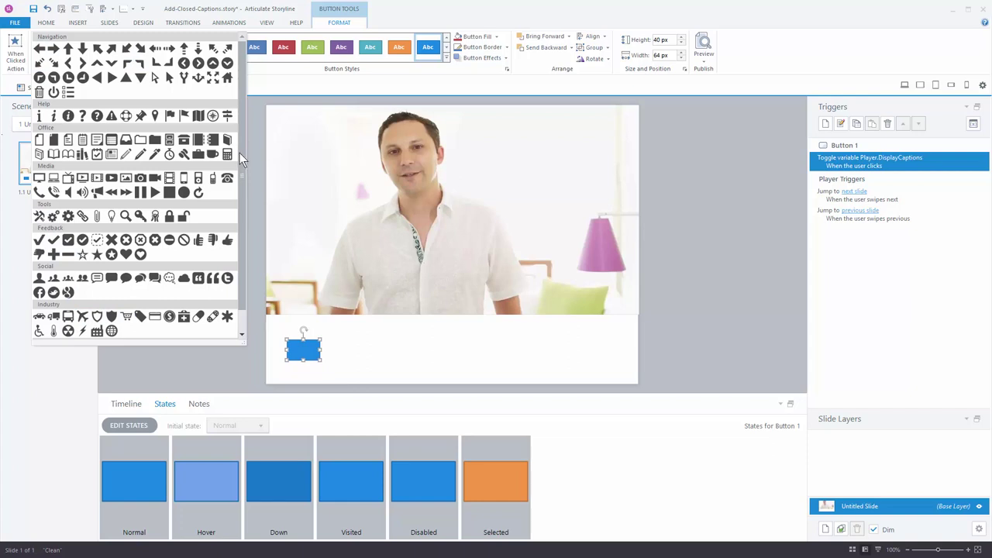
pyautogui.scroll(-2, 242, 167)
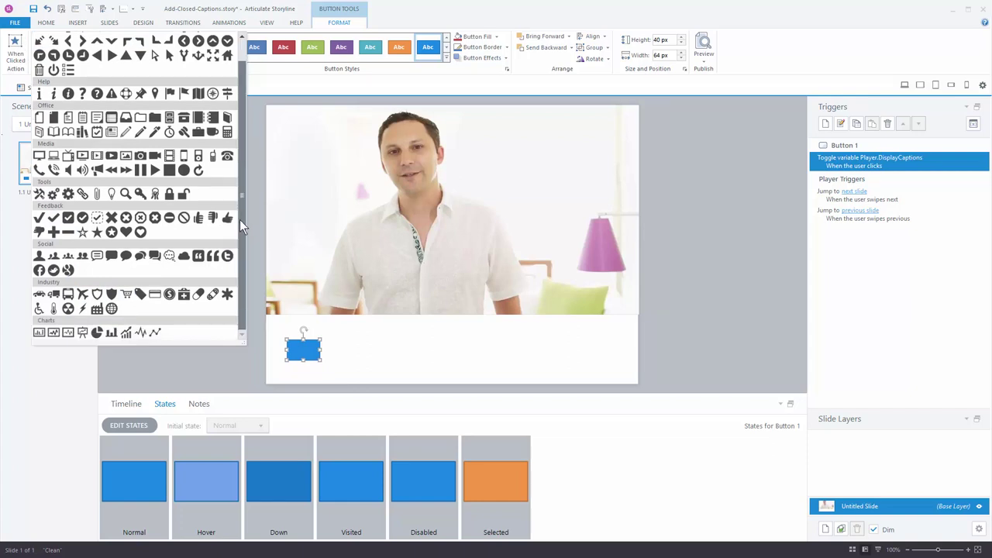
pyautogui.scroll(1, 240, 169)
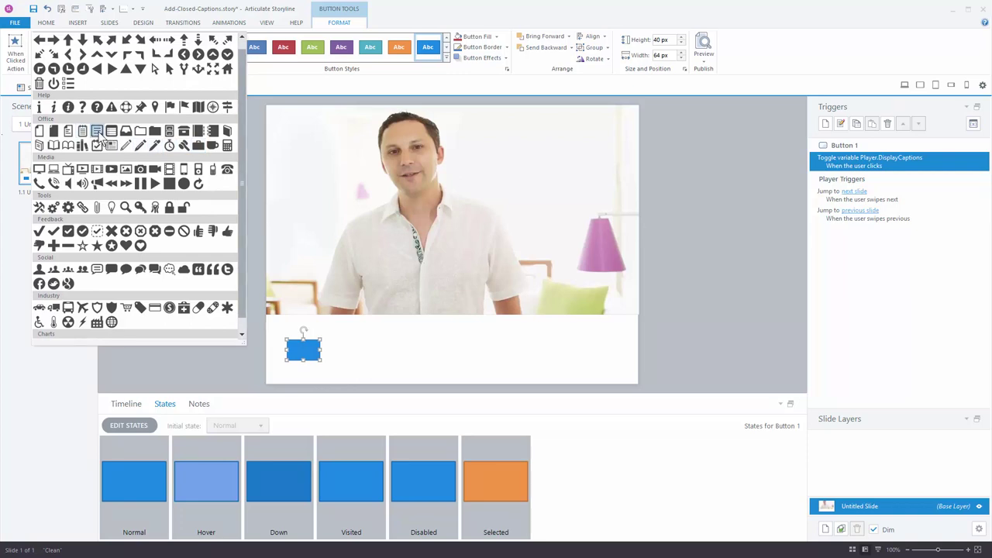
pyautogui.click(97, 132)
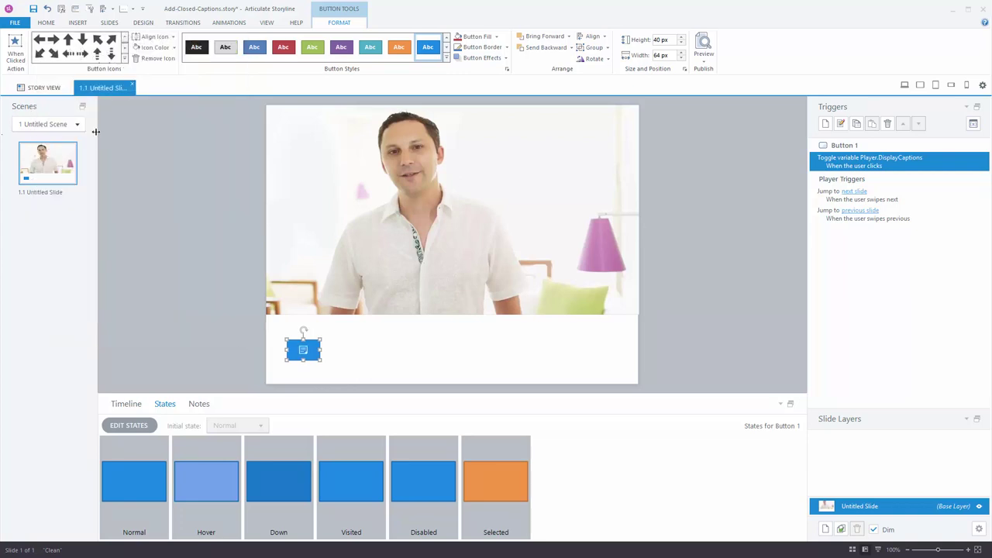
# Enlarge the button's icon by raising the font size to 24 and narrow the button until it is roughly square.
pyautogui.click(46, 24)
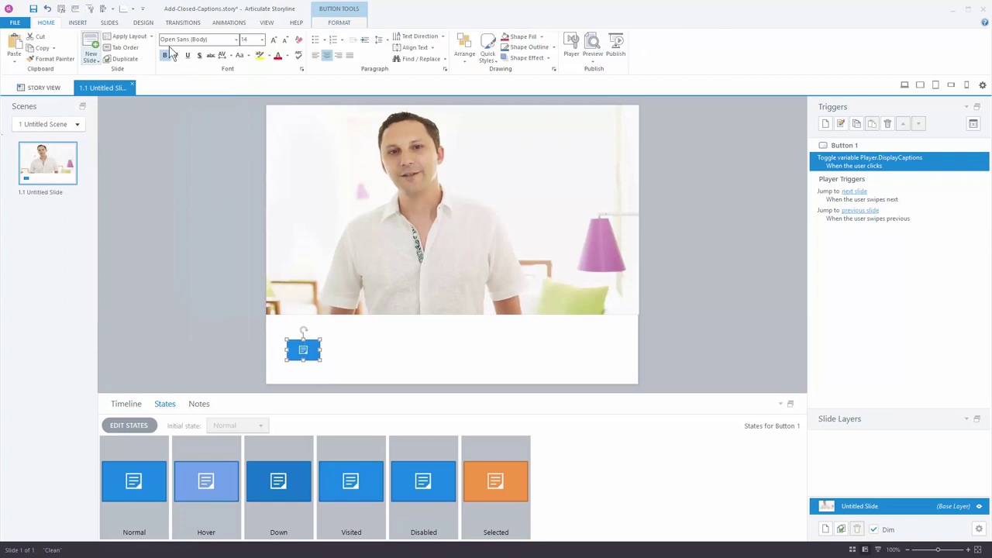
pyautogui.click(273, 41)
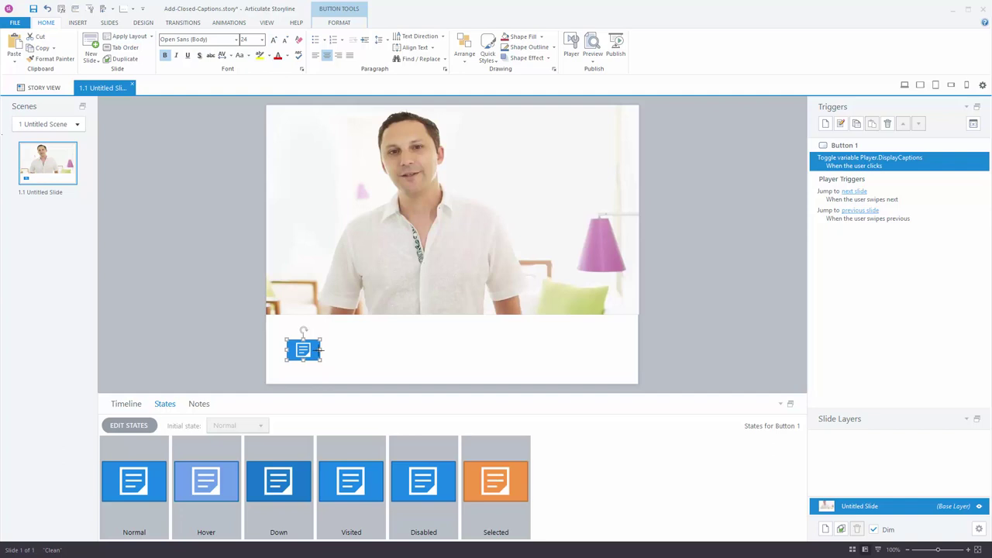
pyautogui.moveTo(310, 351); pyautogui.dragTo(310, 350)
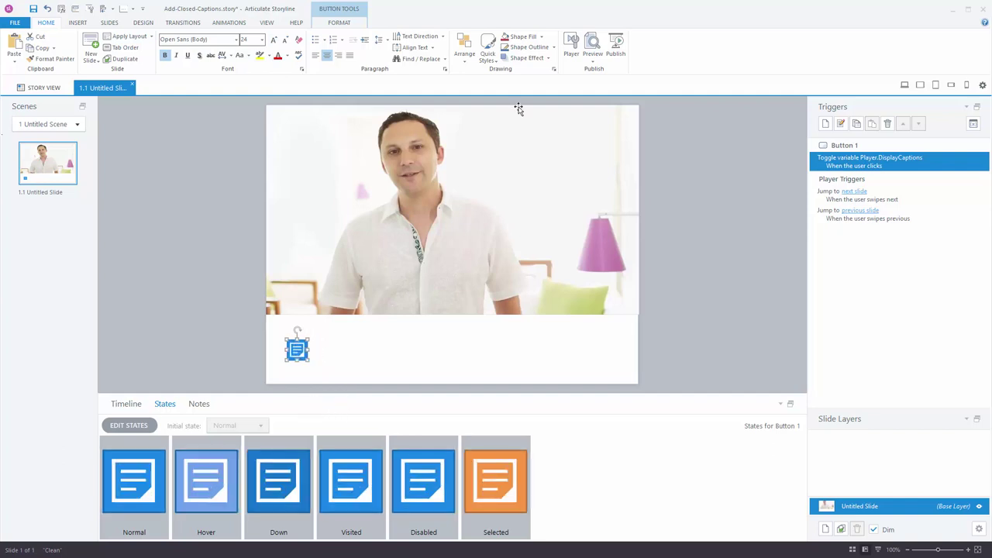
# Preview the slide, test the icon button by toggling the captions with it, and close the preview.
pyautogui.click(595, 66)
pyautogui.click(604, 76)
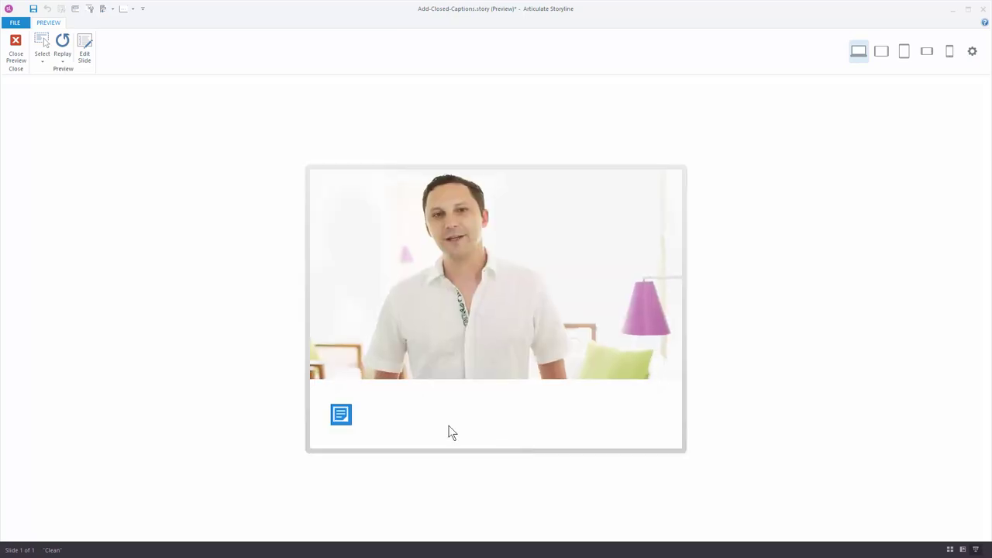
pyautogui.click(342, 417)
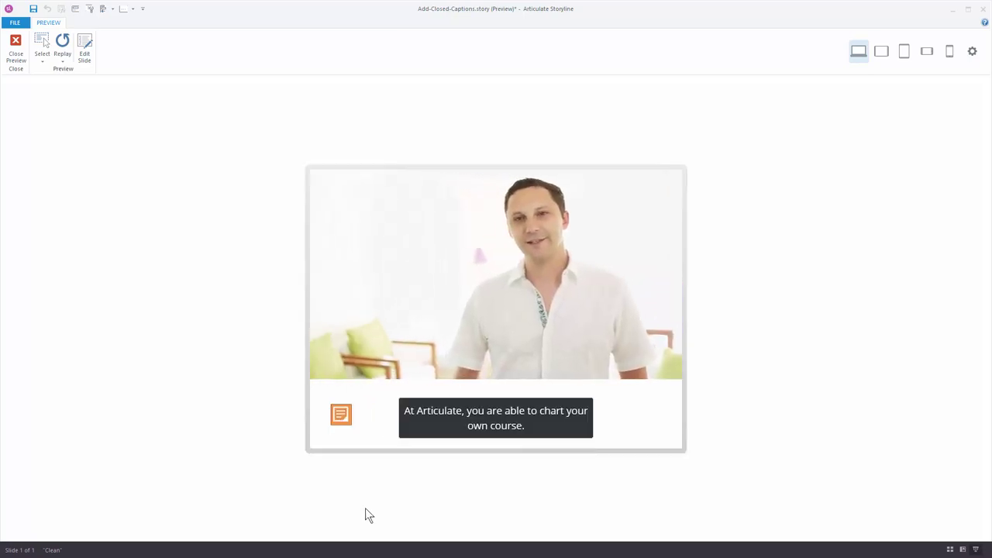
pyautogui.click(341, 415)
pyautogui.click(341, 422)
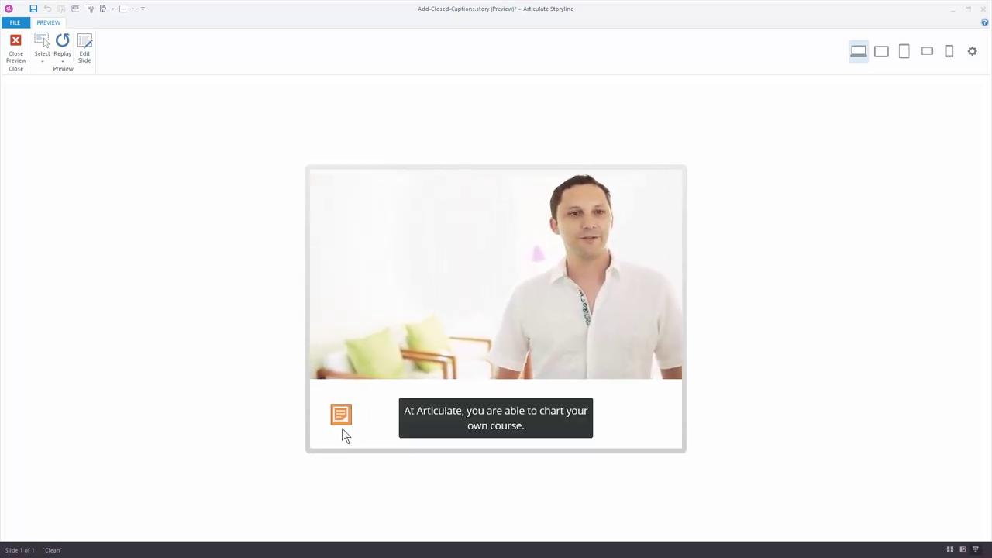
pyautogui.click(341, 422)
pyautogui.click(15, 46)
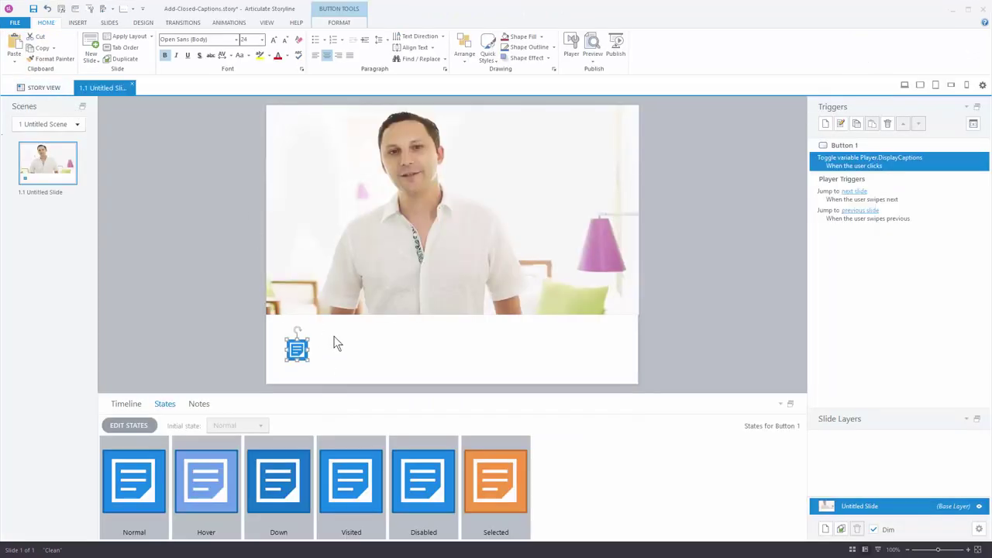
# Search the icon library for "caption", insert the thick-outlined speech bubble with two text lines, and place it in the white area beside the button.
pyautogui.click(78, 22)
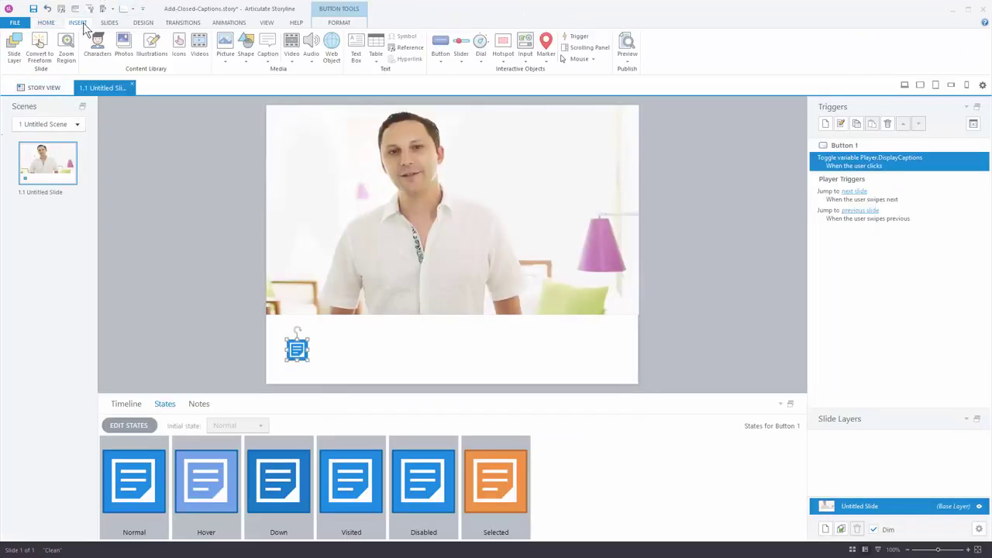
pyautogui.click(178, 49)
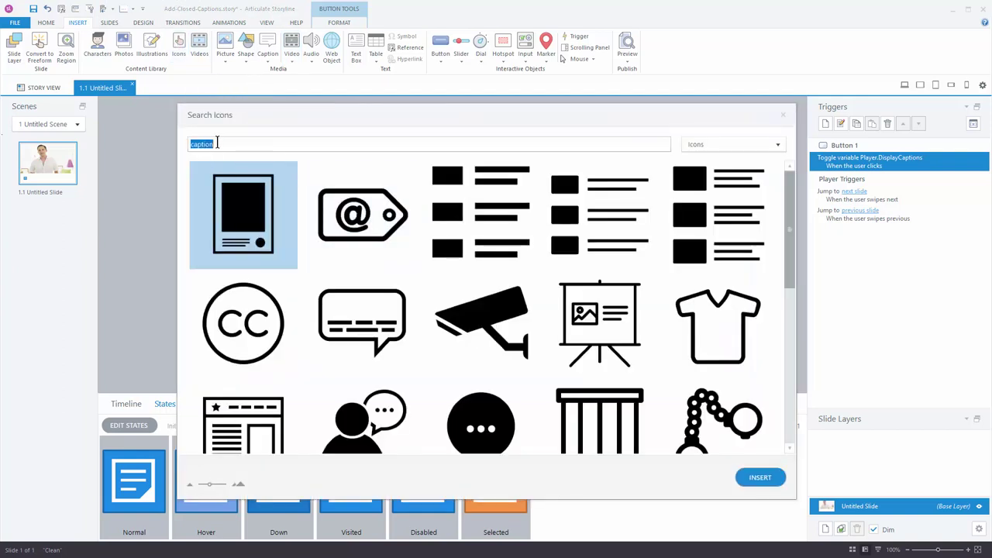
pyautogui.moveTo(791, 201); pyautogui.dragTo(790, 239)
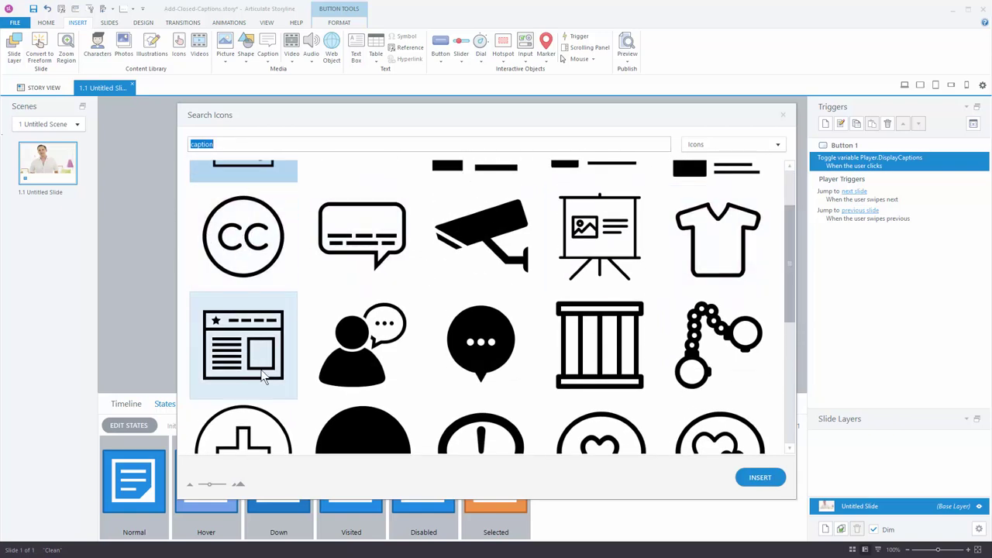
pyautogui.moveTo(783, 239); pyautogui.dragTo(794, 358)
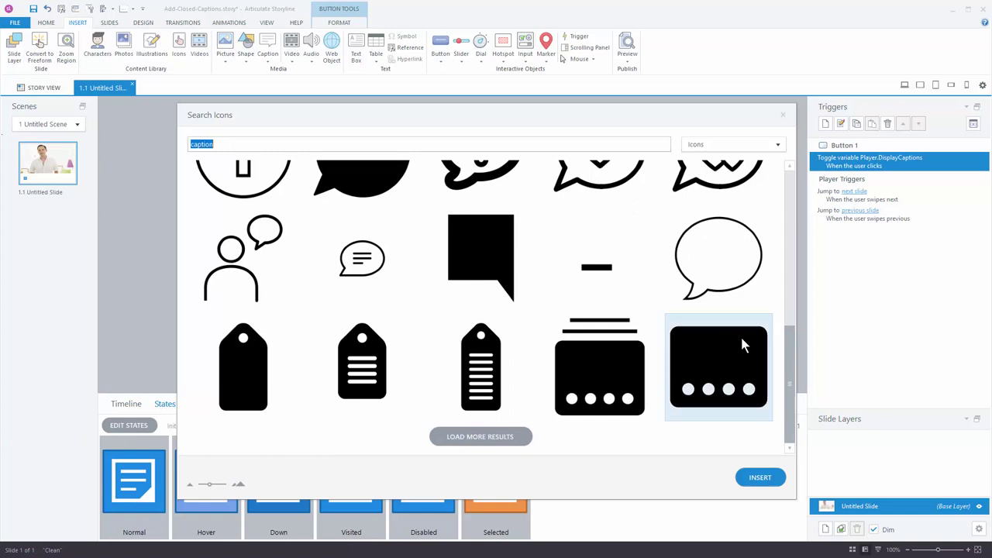
pyautogui.click(492, 439)
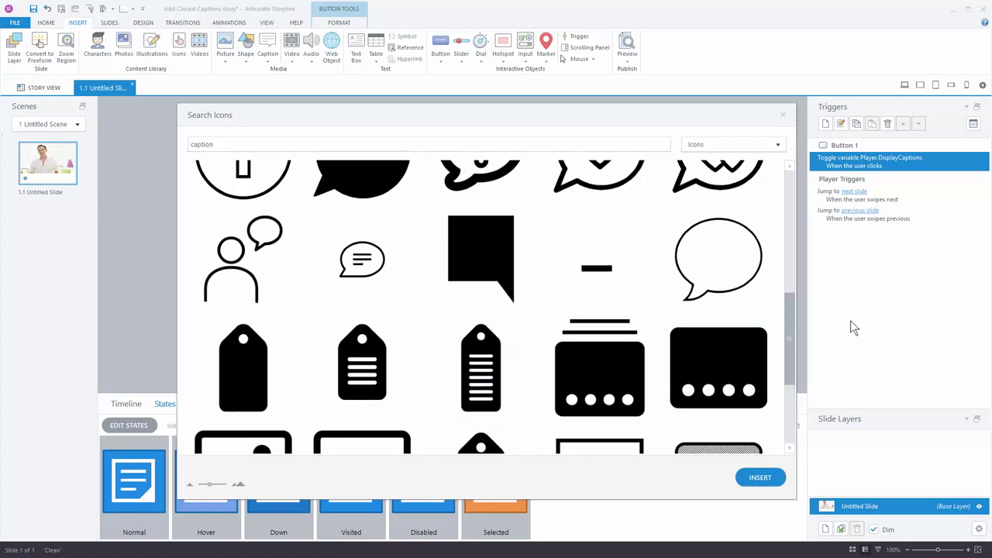
pyautogui.moveTo(790, 311); pyautogui.dragTo(809, 394)
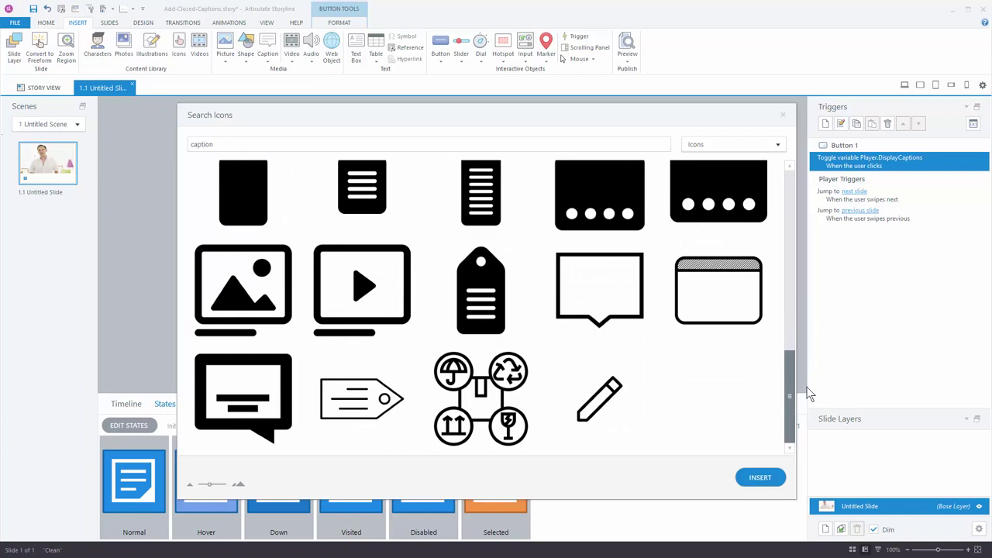
pyautogui.click(291, 380)
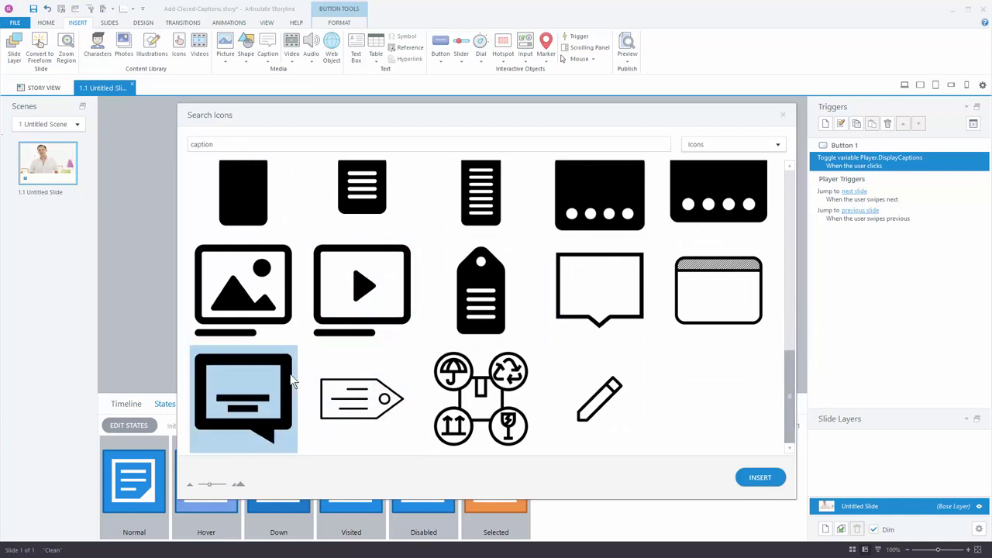
pyautogui.click(764, 481)
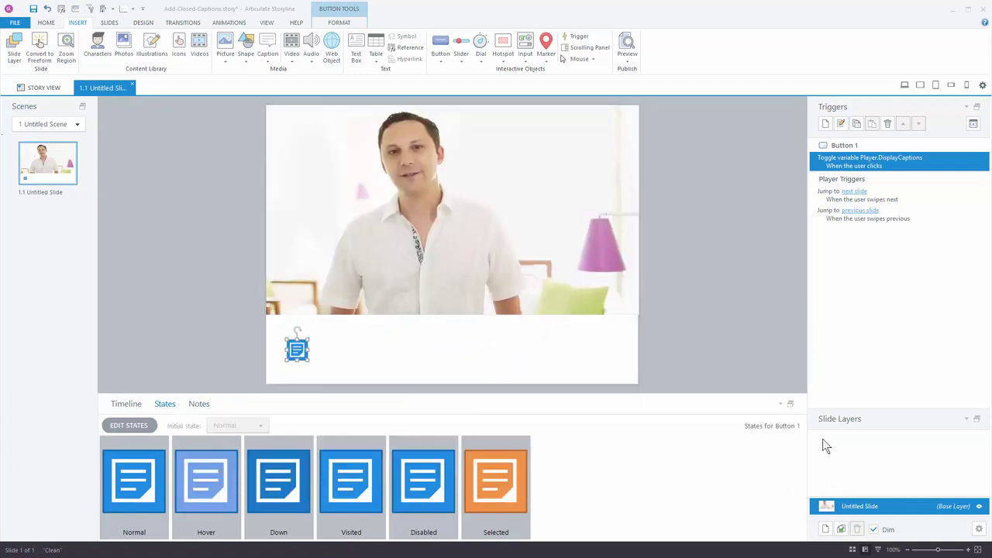
pyautogui.moveTo(467, 257); pyautogui.dragTo(403, 357)
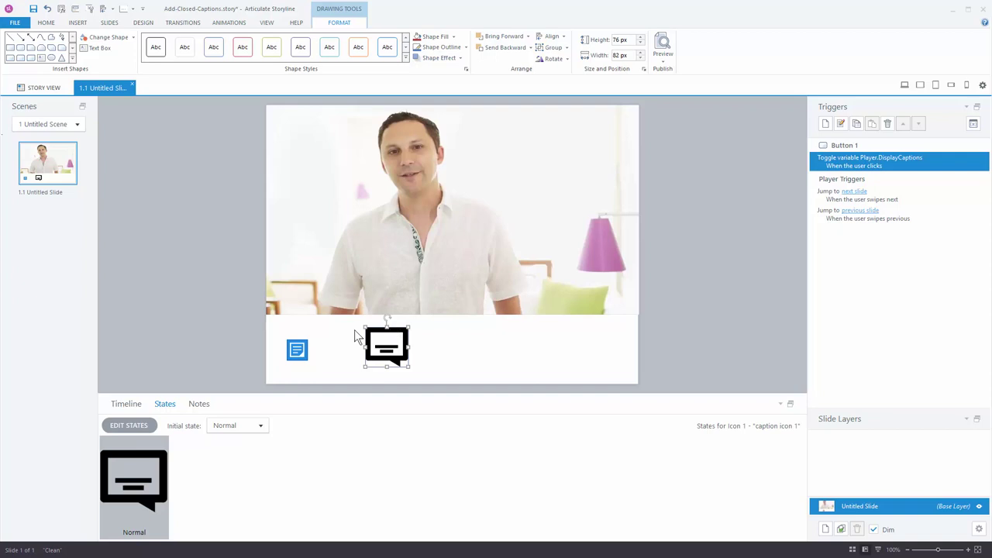
# Copy the button's formatting and states onto the speech-bubble icon with Format Painter and set the icon to No Outline.
pyautogui.click(300, 353)
pyautogui.click(529, 505)
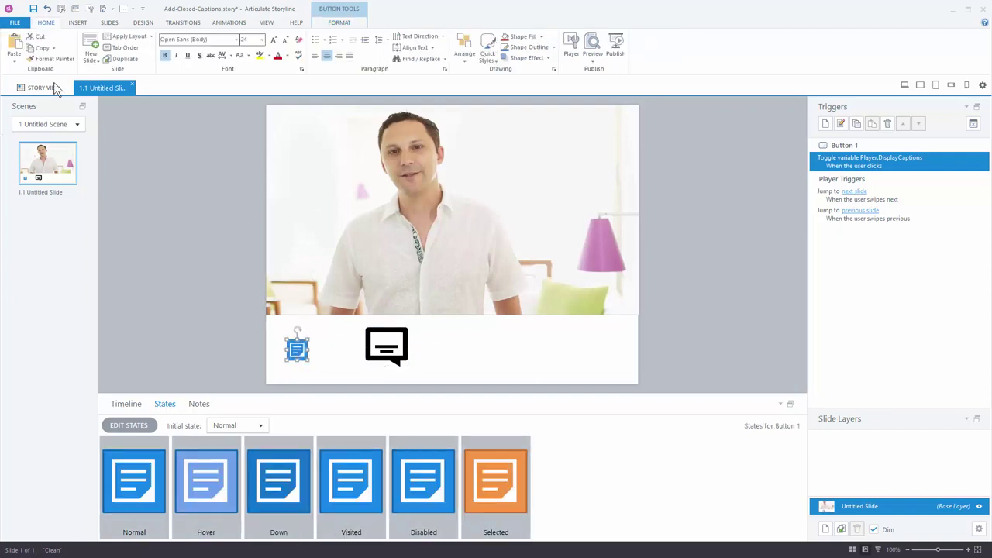
pyautogui.click(49, 61)
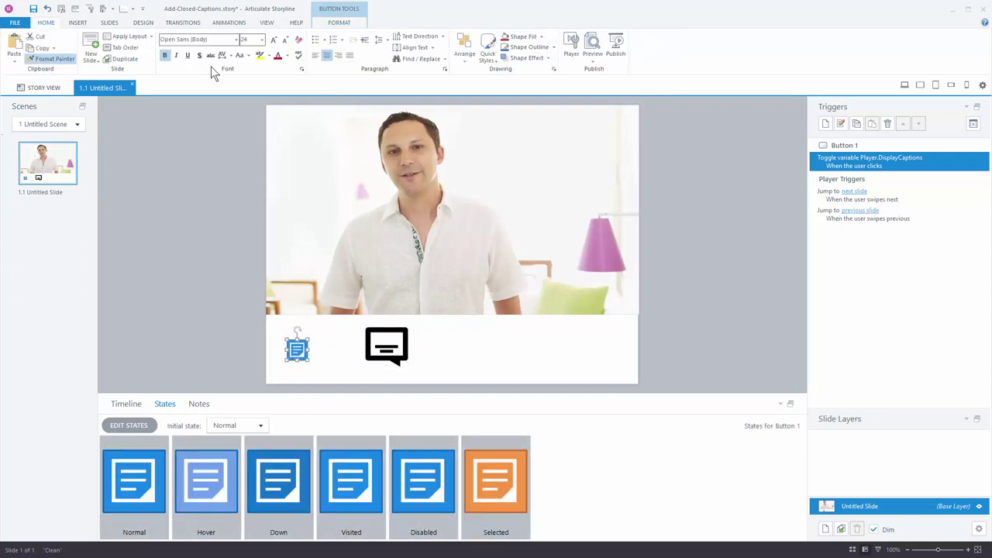
pyautogui.click(407, 348)
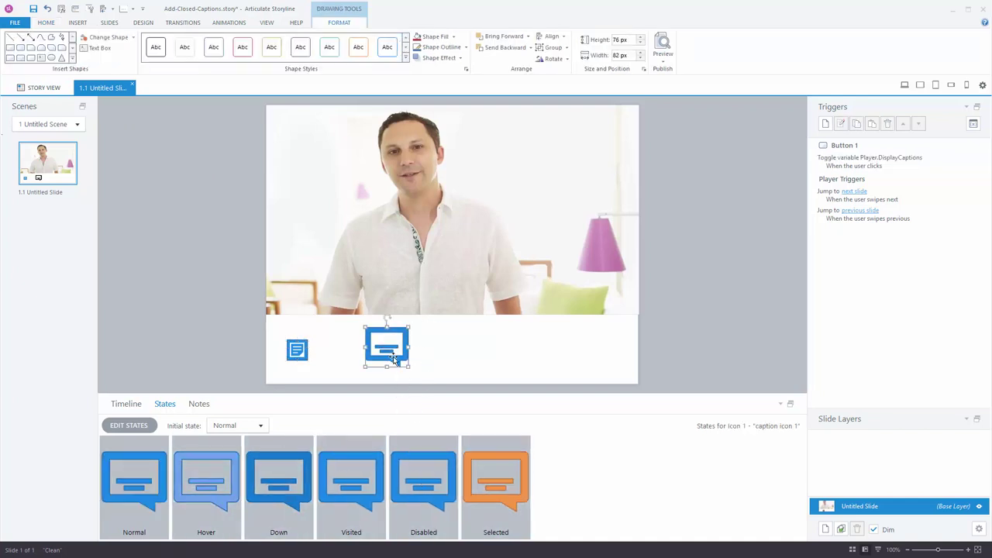
pyautogui.click(465, 47)
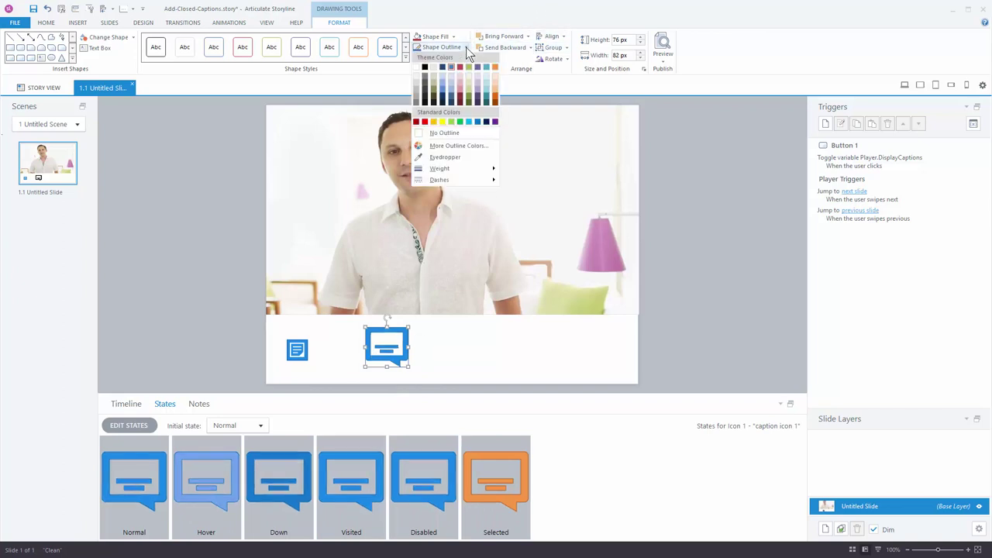
pyautogui.click(438, 133)
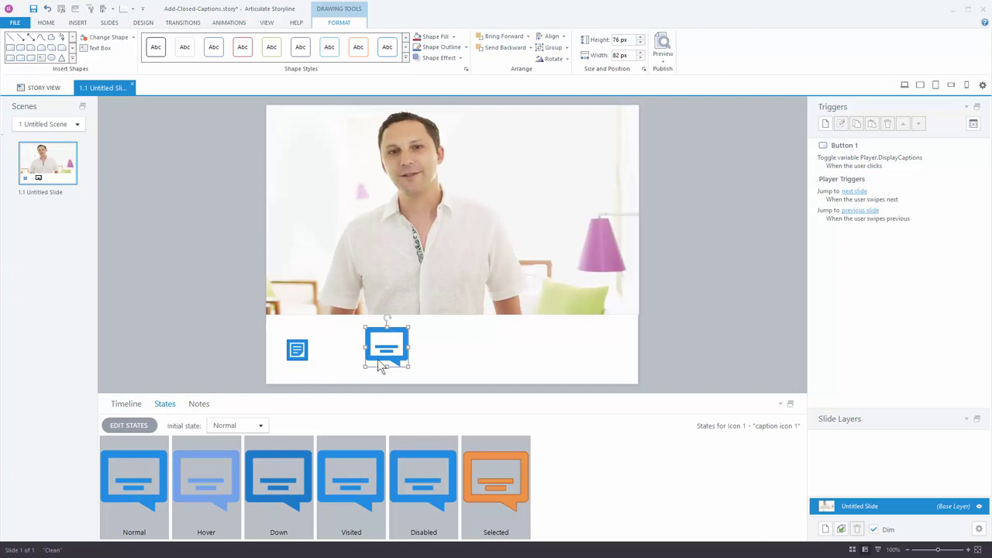
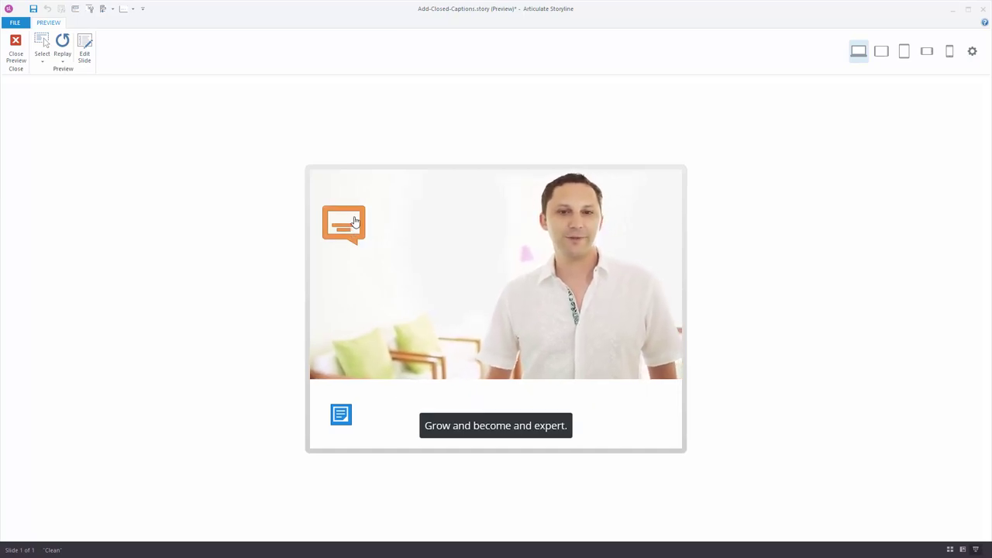
# Test toggling the captions with the speech-bubble icon in the preview, and close the preview.
pyautogui.click(361, 237)
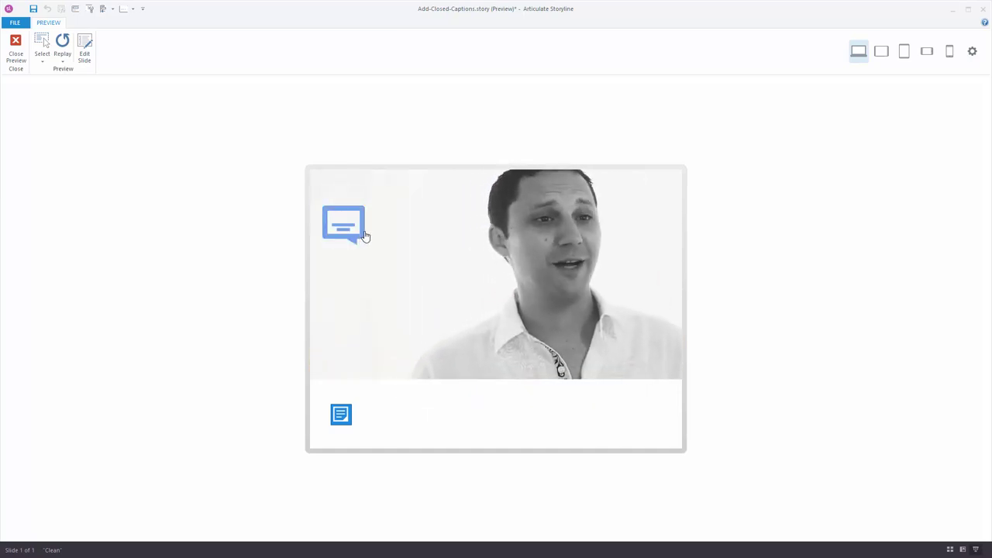
pyautogui.click(16, 54)
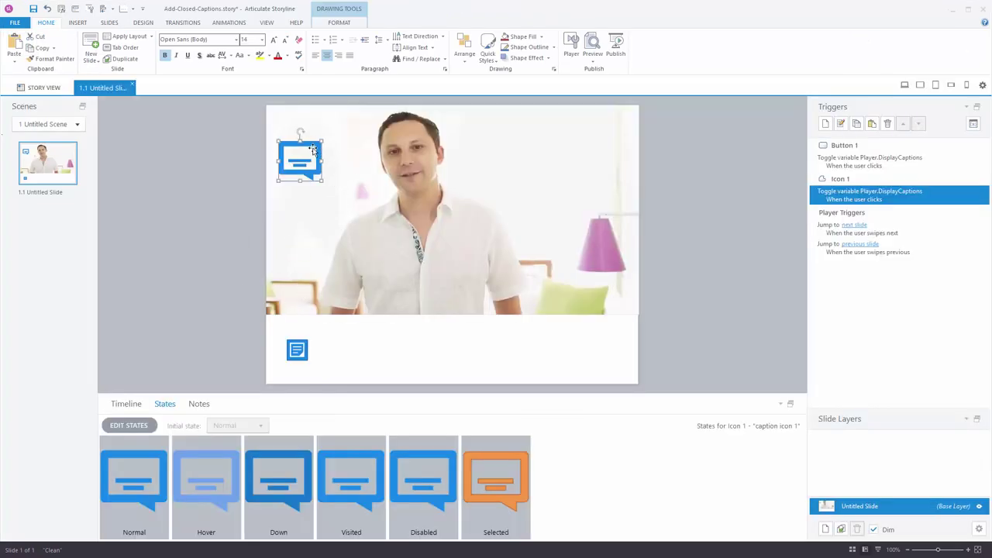
# Open the speech-bubble icon's Normal state for editing and draw a rectangle of about 80 × 56 px over the bubble's body.
pyautogui.doubleClick(144, 453)
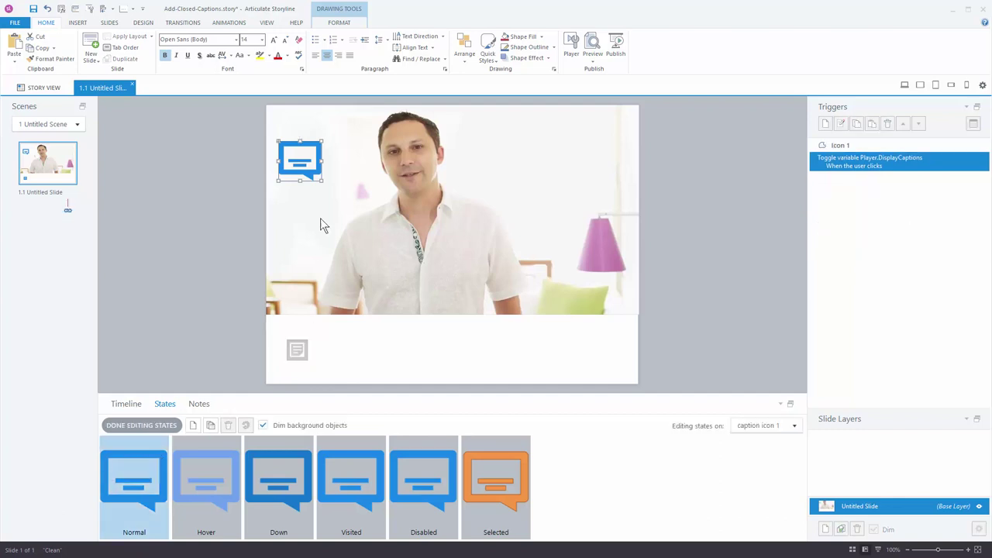
pyautogui.click(82, 22)
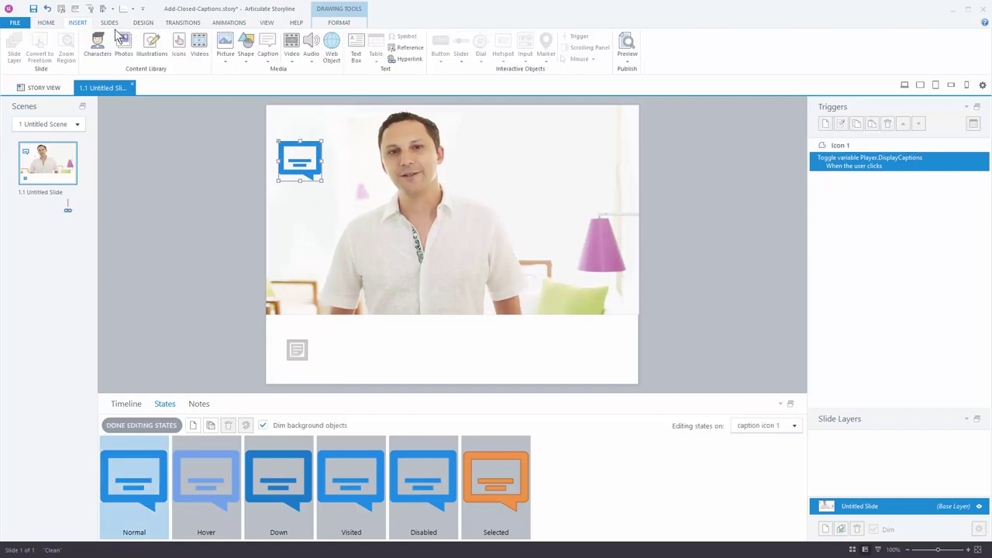
pyautogui.click(245, 50)
pyautogui.click(243, 104)
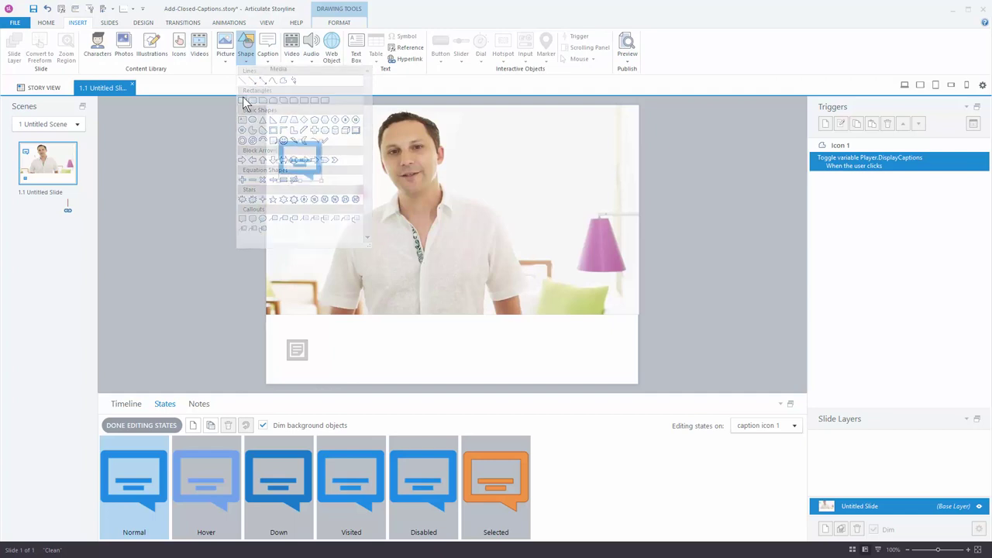
pyautogui.moveTo(278, 143); pyautogui.dragTo(321, 177)
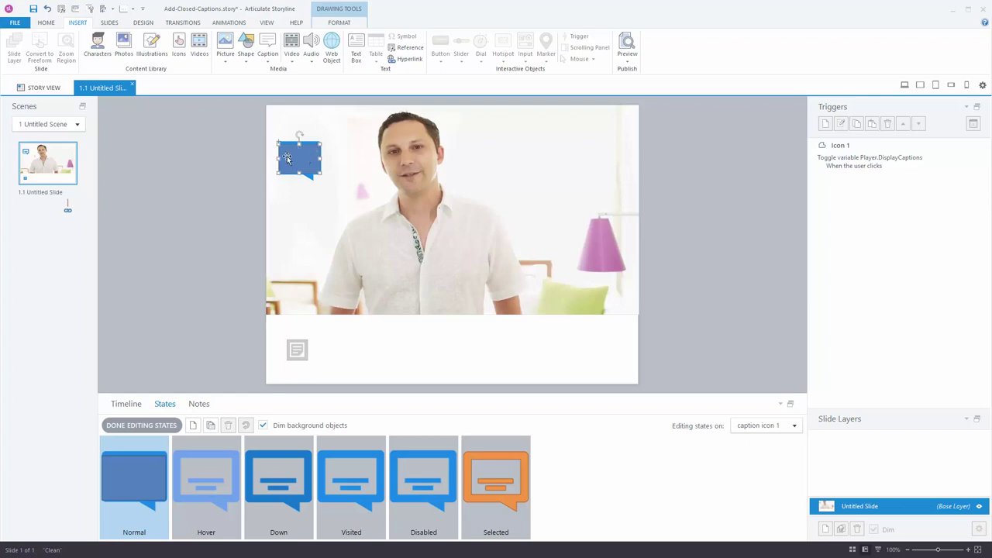
# Fill the rectangle in the Normal state with white and send it behind the speech-bubble icon.
pyautogui.click(338, 21)
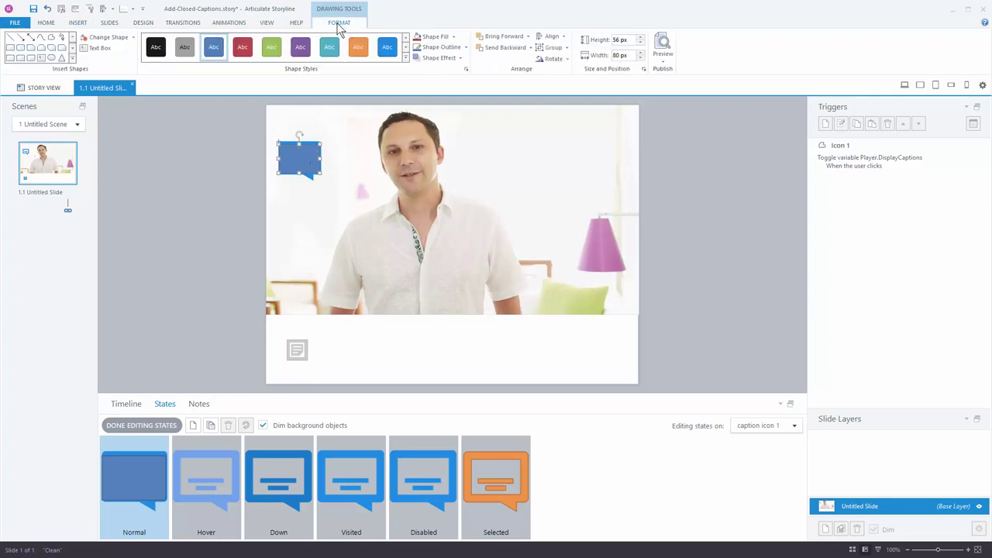
pyautogui.click(456, 37)
pyautogui.click(418, 59)
pyautogui.click(505, 48)
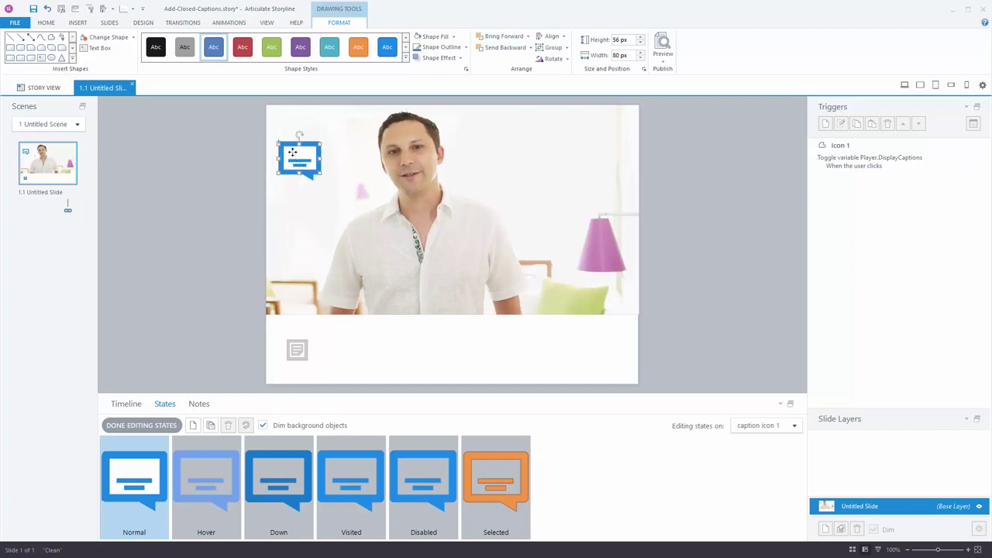
# Add a copy of the white rectangle to the icon's Selected state and send it behind the orange speech bubble.
pyautogui.click(483, 455)
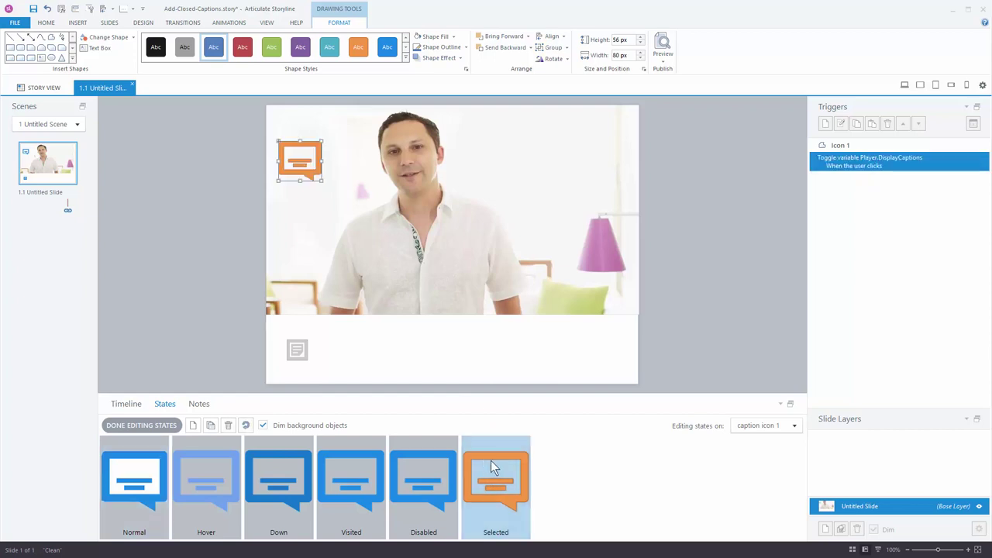
pyautogui.press('Delete')
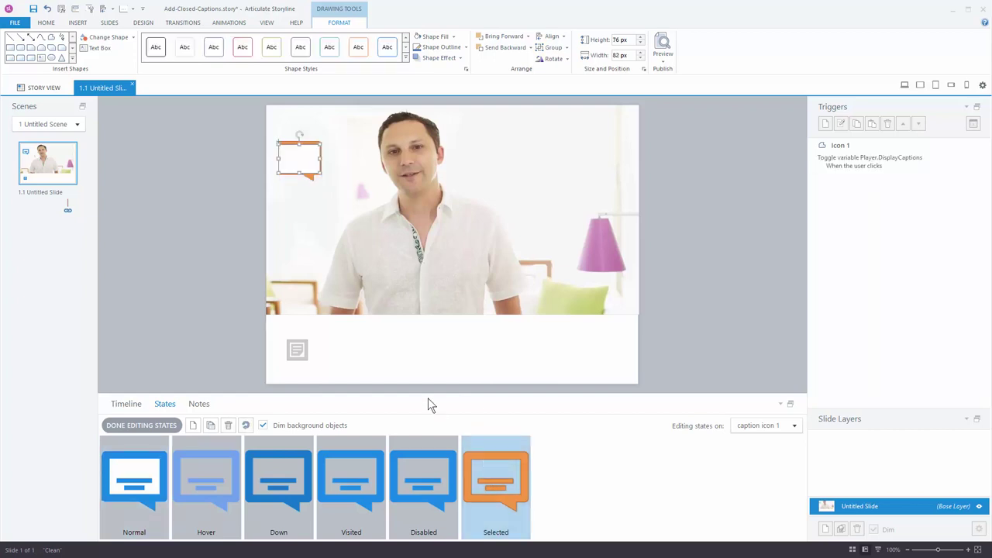
pyautogui.click(505, 48)
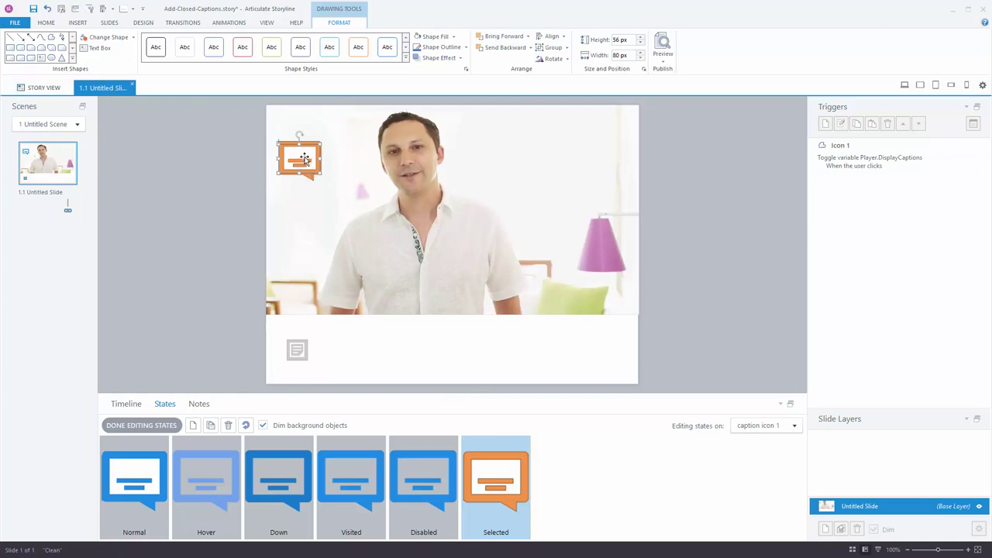
# Preview this slide, test the white-backed caption icon by clicking it repeatedly, and close the preview.
pyautogui.click(662, 61)
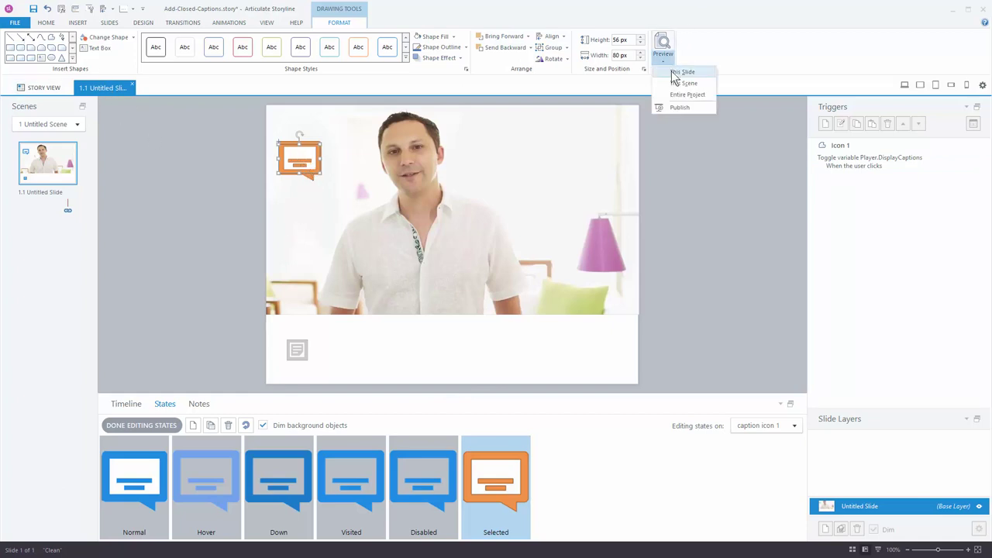
pyautogui.click(675, 71)
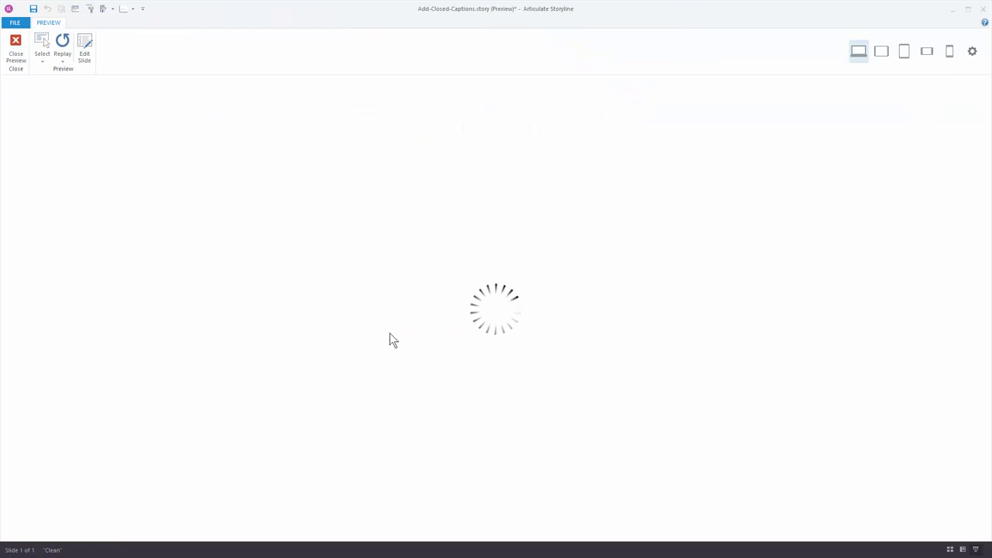
pyautogui.click(345, 226)
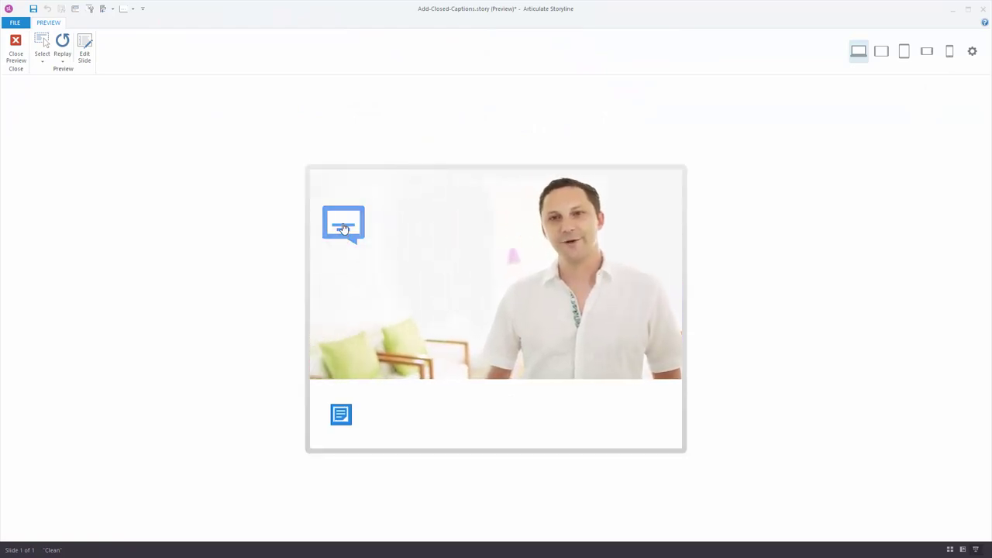
pyautogui.click(345, 227)
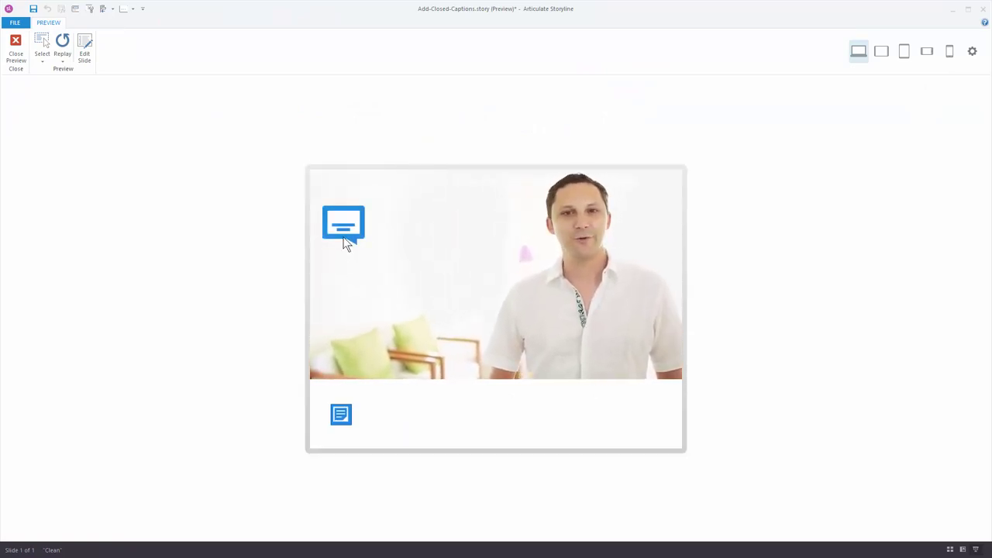
pyautogui.click(346, 238)
pyautogui.click(346, 239)
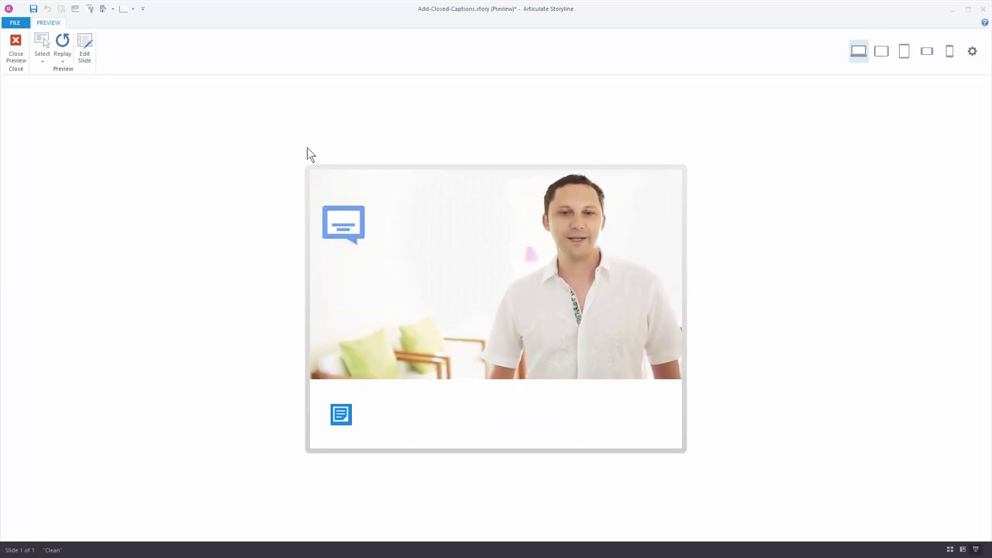
pyautogui.click(16, 46)
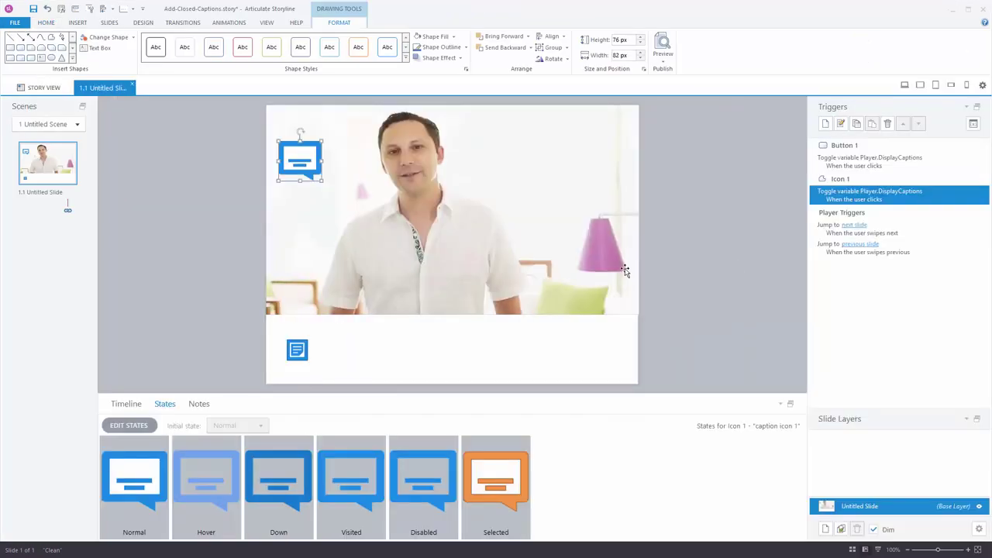